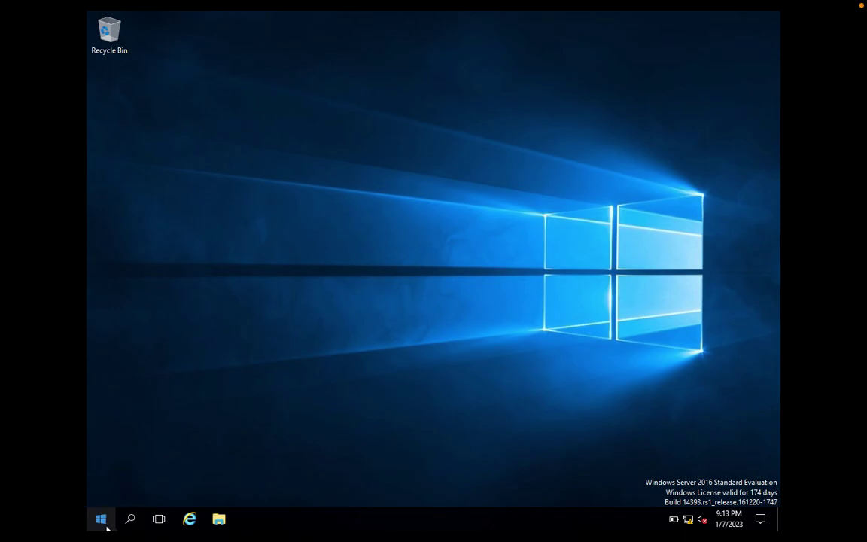
# - Open File Explorer from the taskbar on the Windows Server 2016 desktop
pyautogui.click(218, 520)
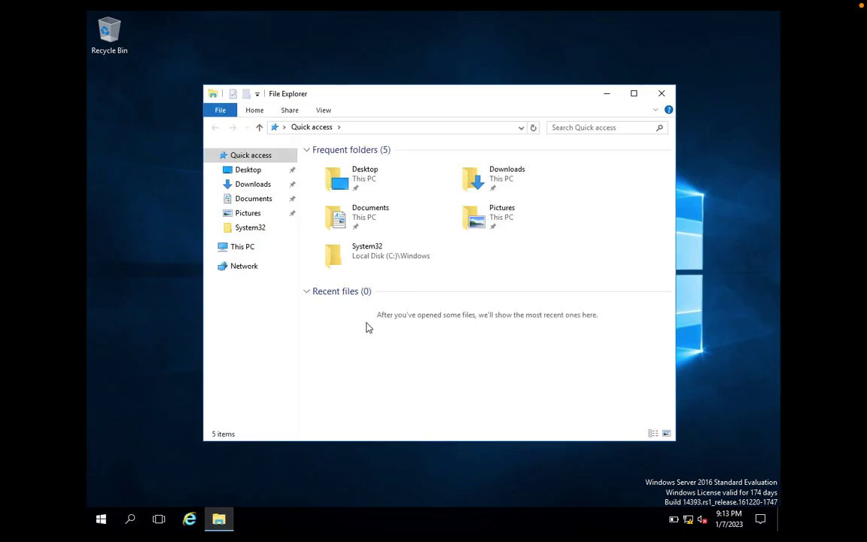
# - Create a new folder named userdata on the SHAREDATA (E:) drive
pyautogui.click(248, 253)
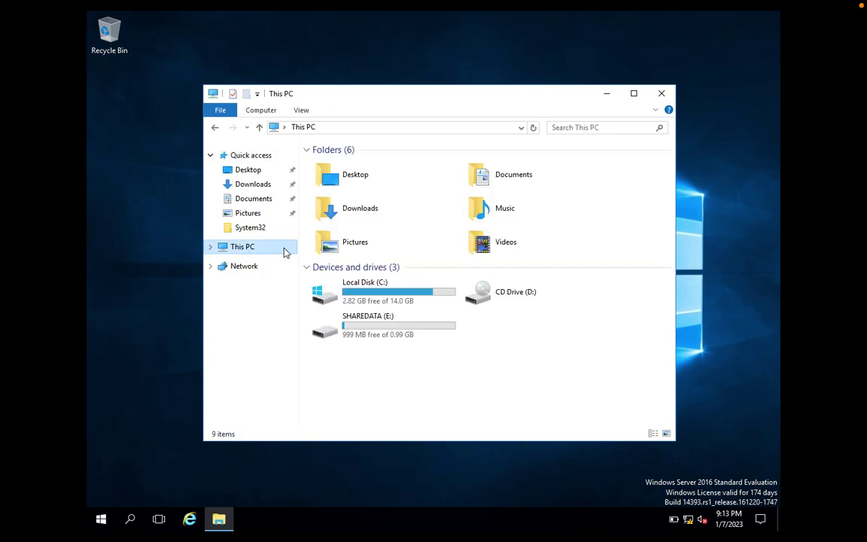
pyautogui.doubleClick(358, 321)
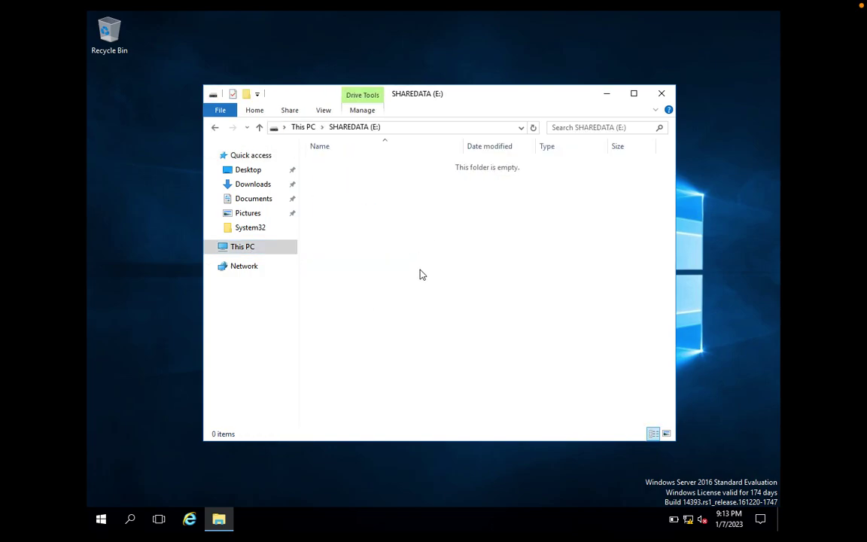
pyautogui.rightClick(420, 275)
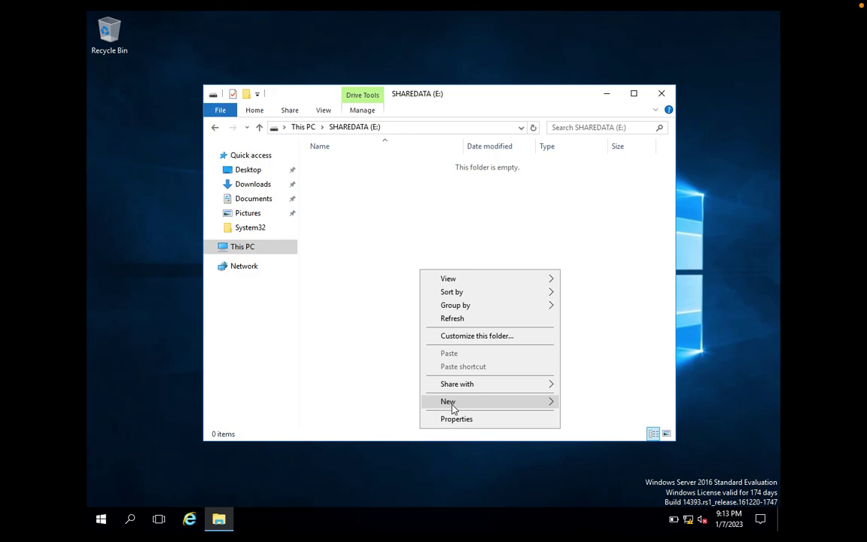
pyautogui.moveTo(457, 407)
pyautogui.click(599, 403)
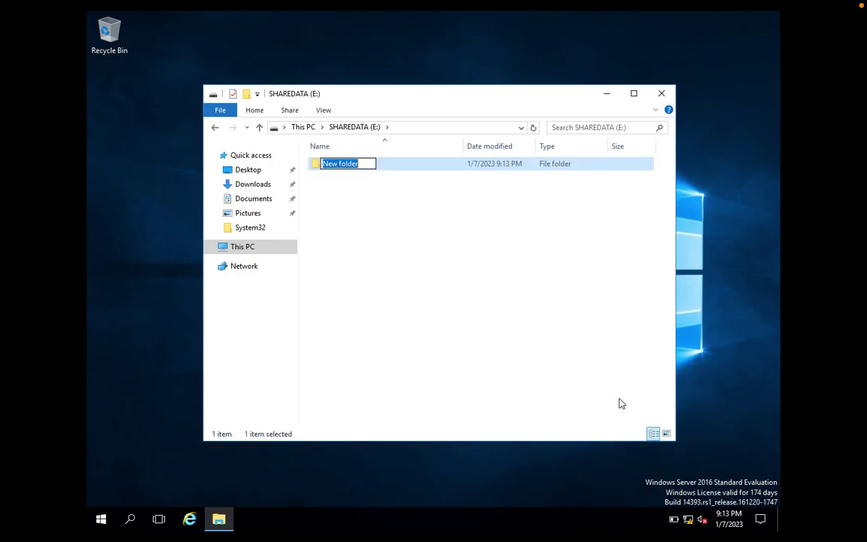
pyautogui.write('user')
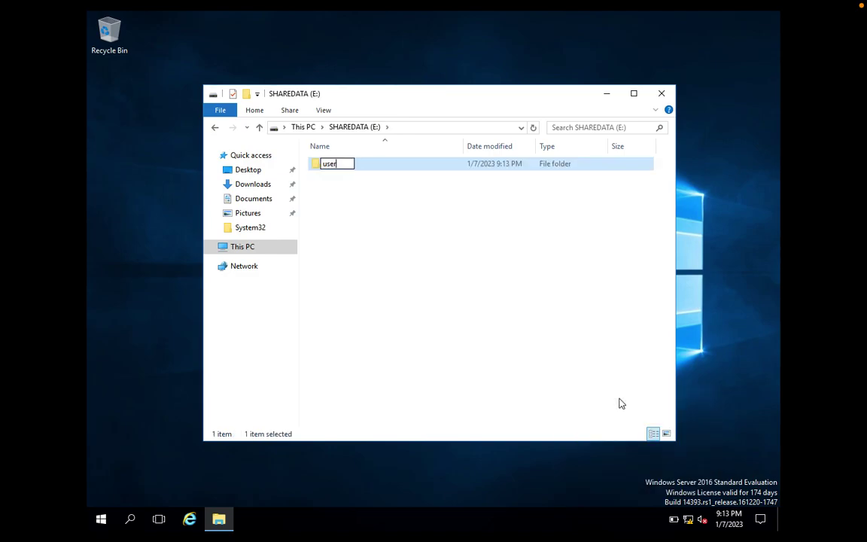
pyautogui.write('data')
pyautogui.click(443, 241)
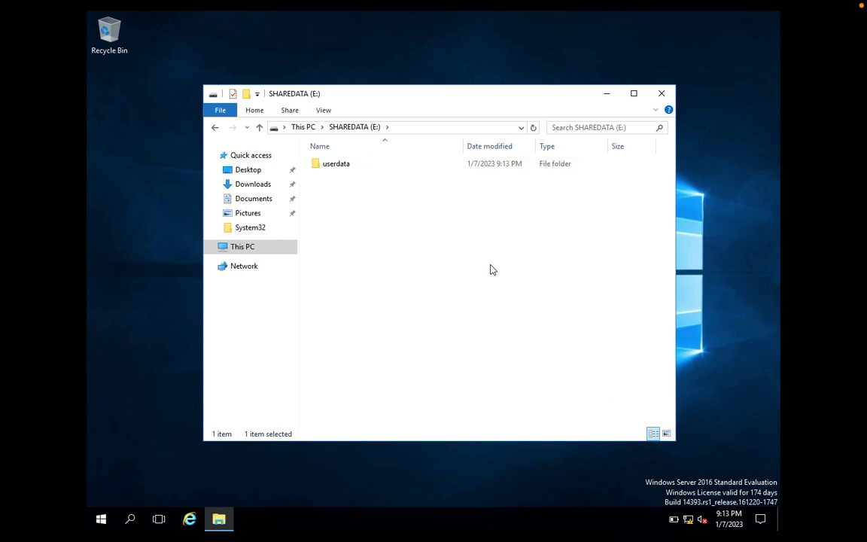
# - Open the Properties dialog of the userdata folder
pyautogui.click(356, 173)
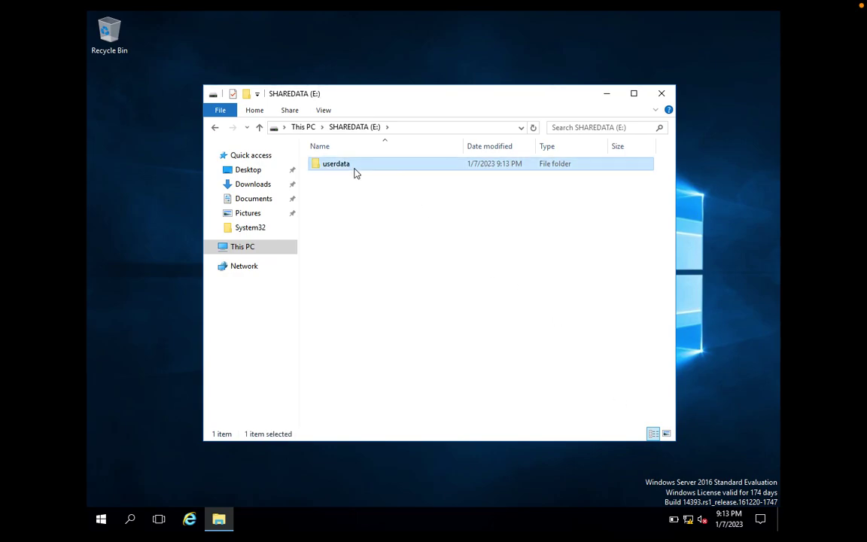
pyautogui.rightClick(356, 173)
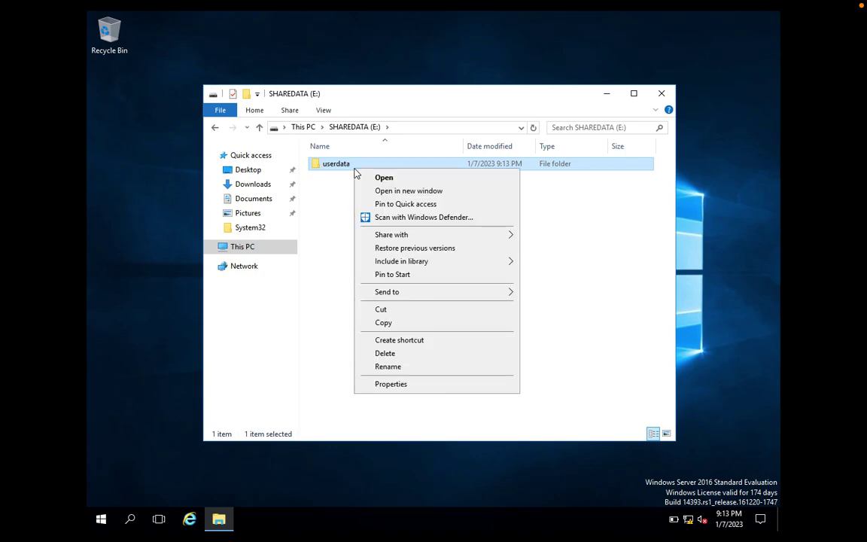
pyautogui.moveTo(381, 236)
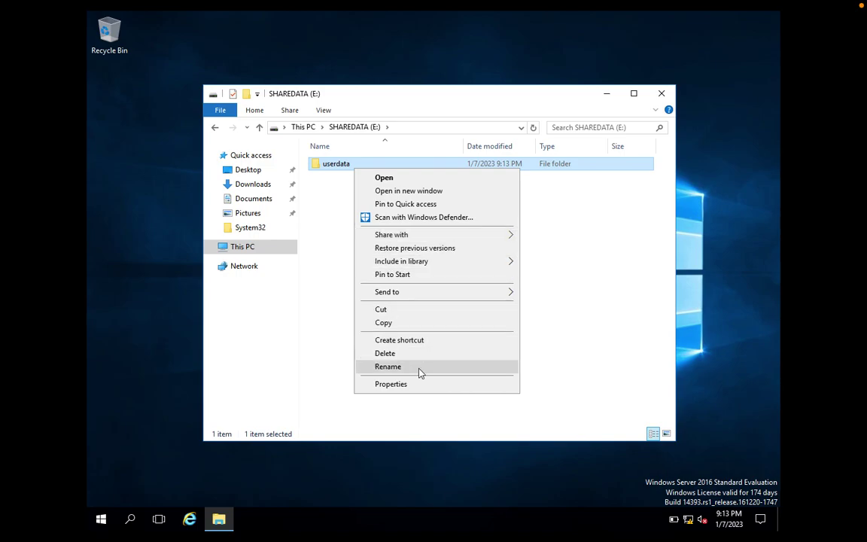
pyautogui.click(391, 384)
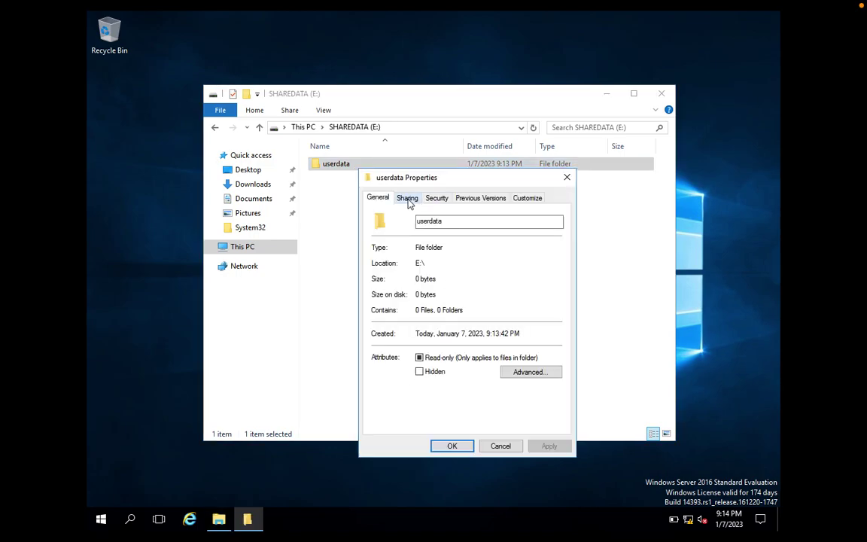
# - Share the folder as userdata through Advanced Sharing, then open its Advanced Security Settings
pyautogui.click(408, 200)
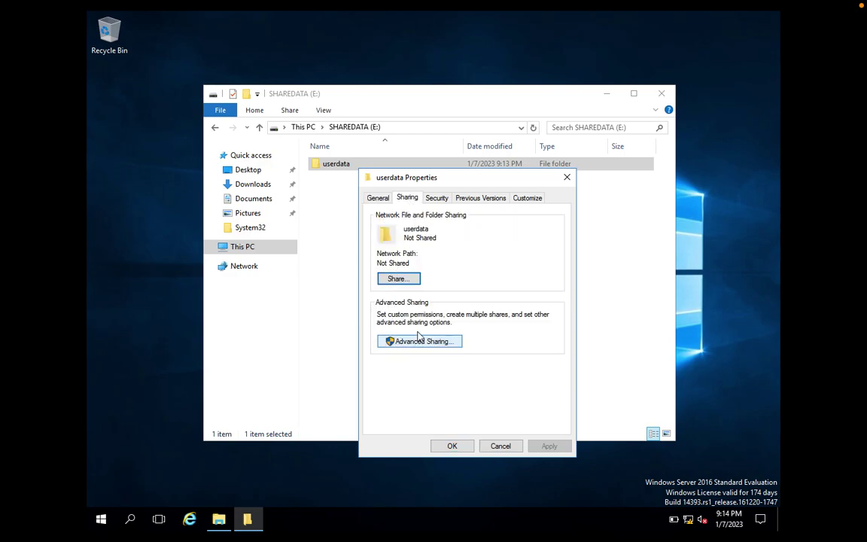
pyautogui.click(417, 346)
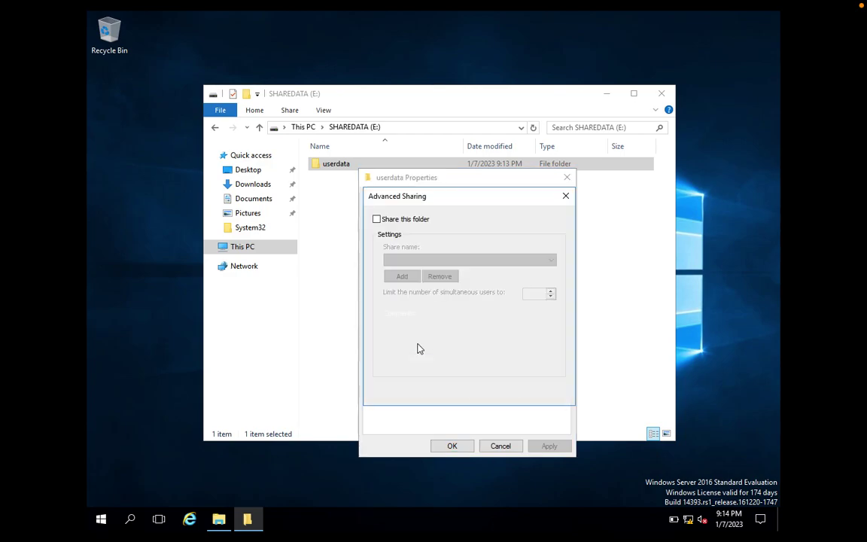
pyautogui.click(408, 223)
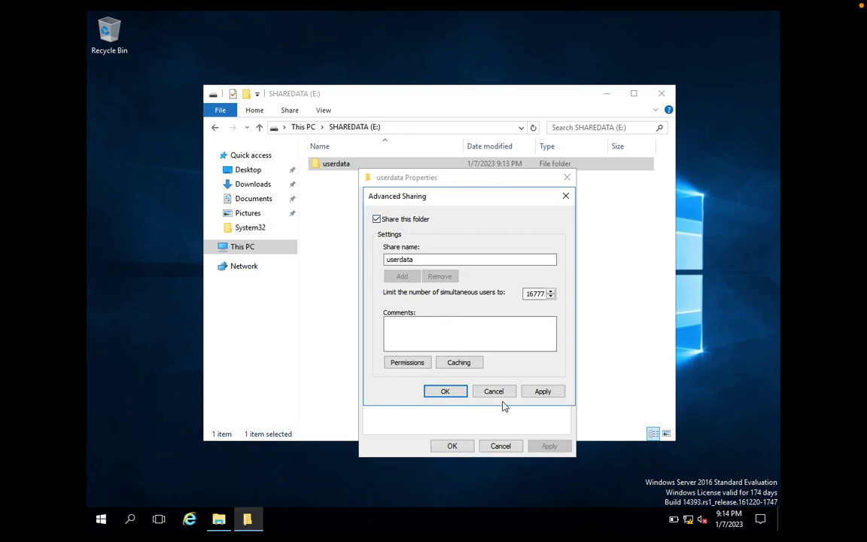
pyautogui.click(545, 392)
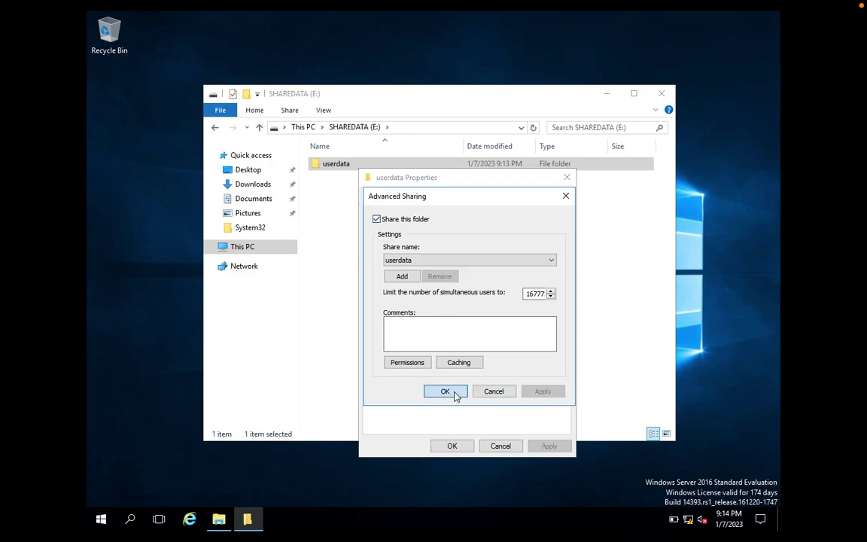
pyautogui.click(445, 392)
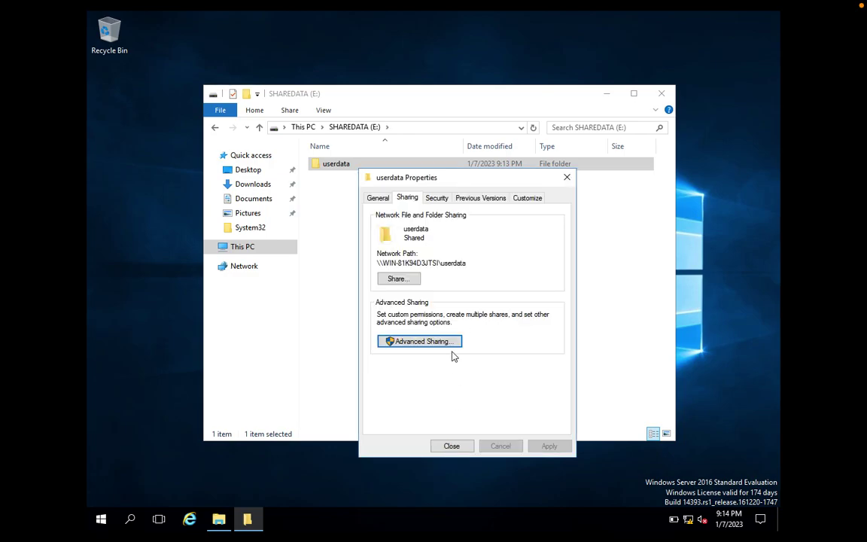
pyautogui.click(438, 197)
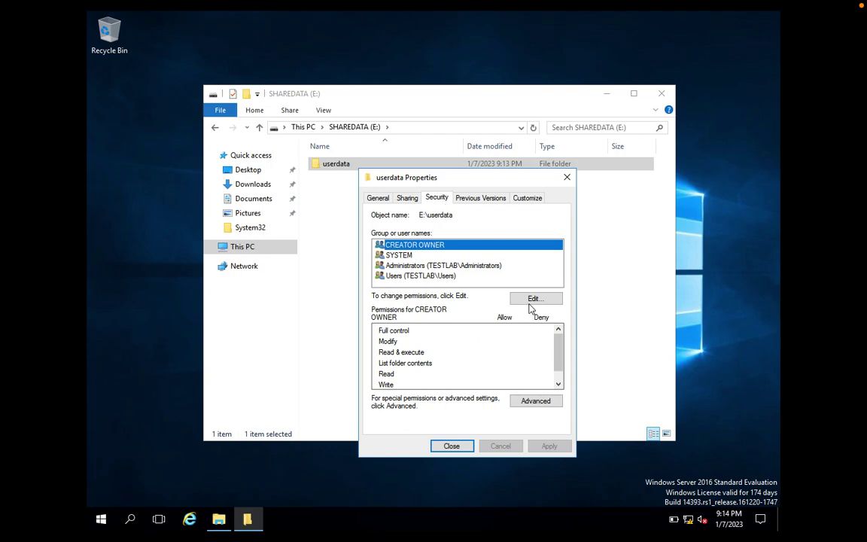
pyautogui.click(532, 401)
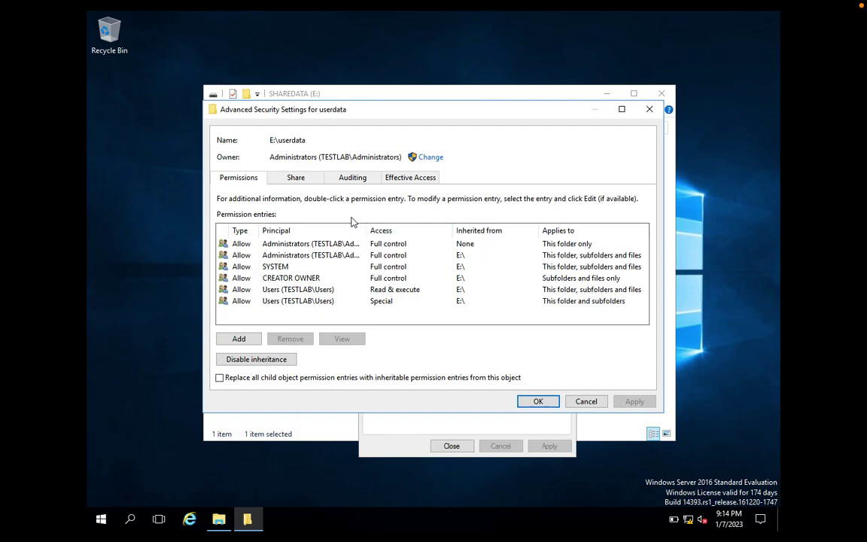
# - Add a permission entry and select the domain user by name as its principal
pyautogui.click(243, 338)
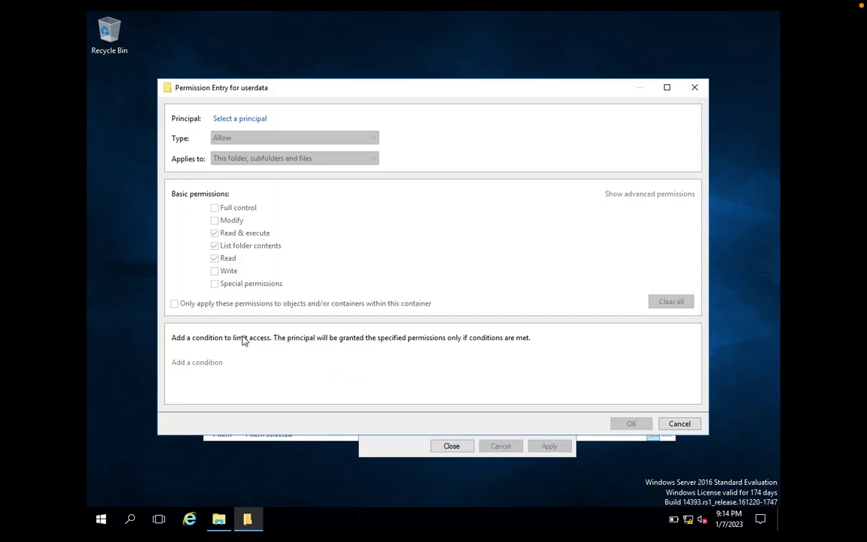
pyautogui.click(246, 121)
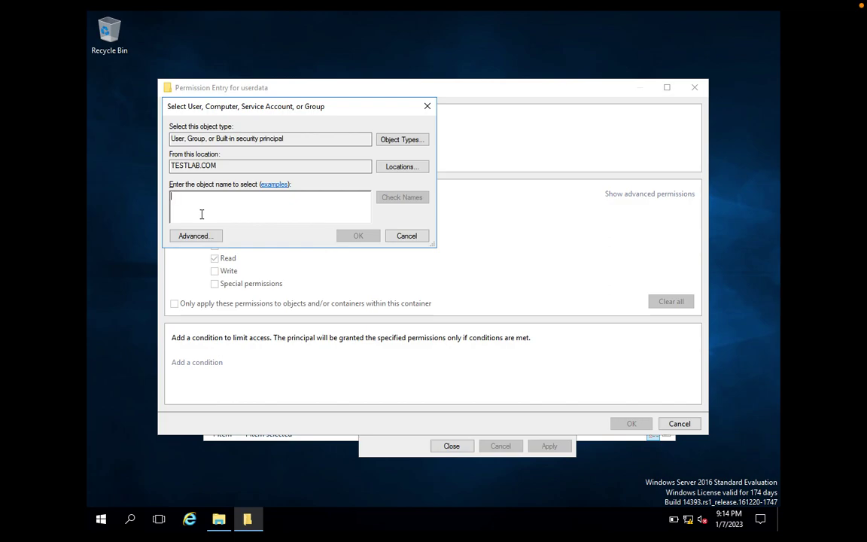
pyautogui.write('paul')
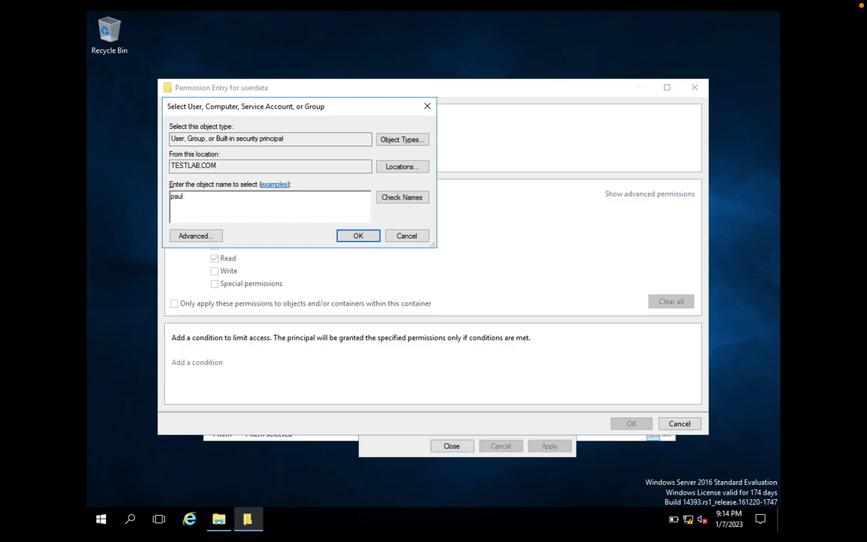
pyautogui.click(412, 198)
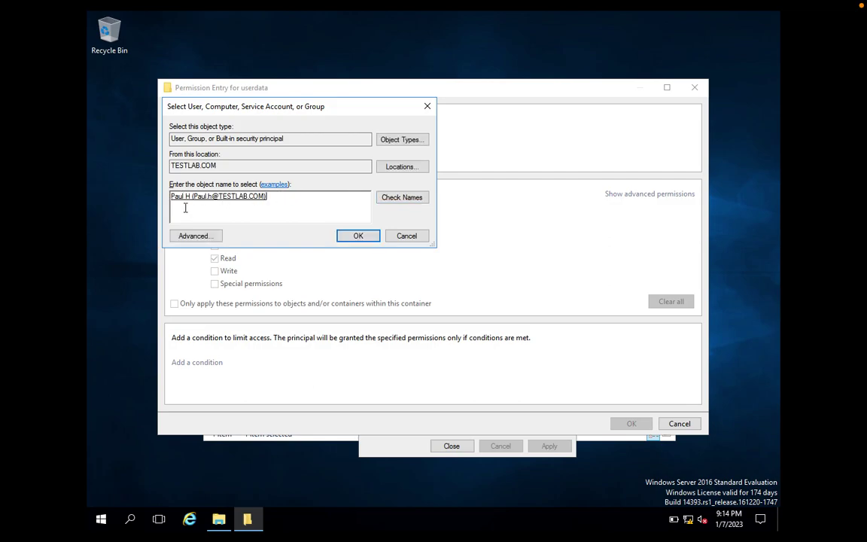
pyautogui.click(350, 238)
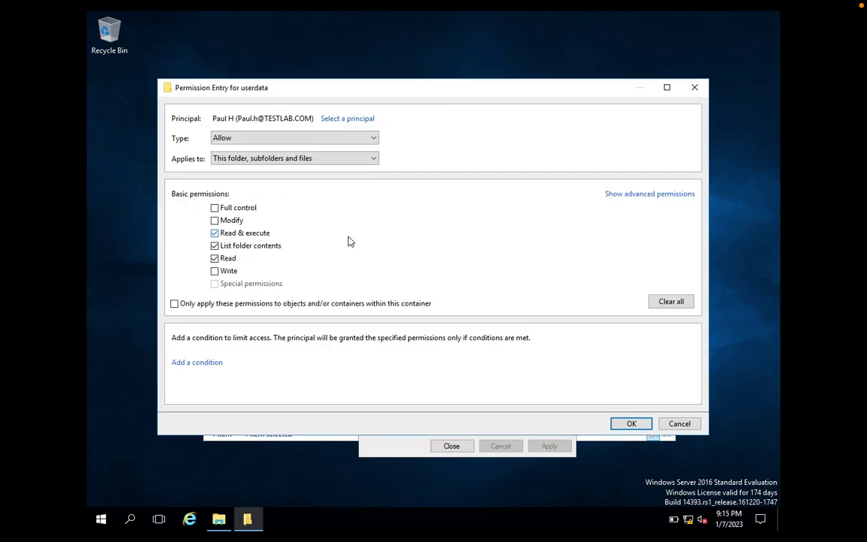
# - Grant that user Modify permission, apply it, and close the security and properties dialogs
pyautogui.click(215, 234)
pyautogui.click(215, 221)
pyautogui.click(631, 424)
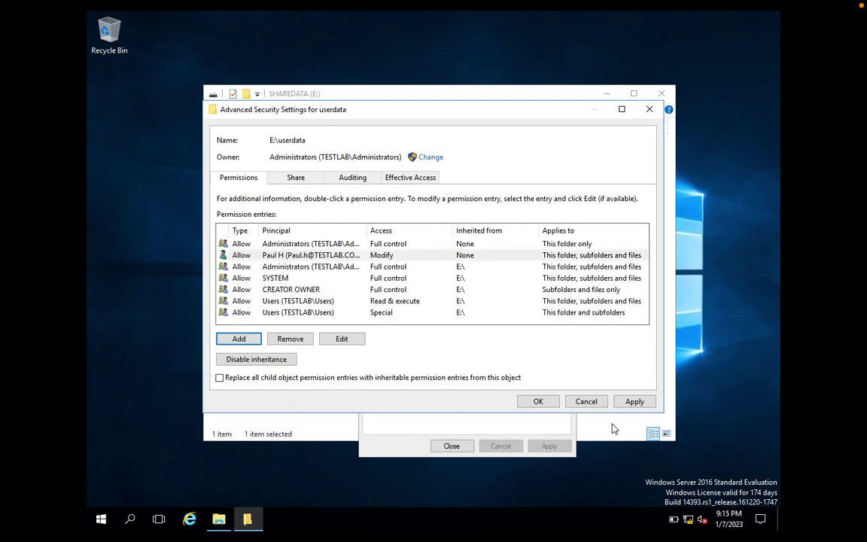
pyautogui.click(645, 402)
pyautogui.click(551, 403)
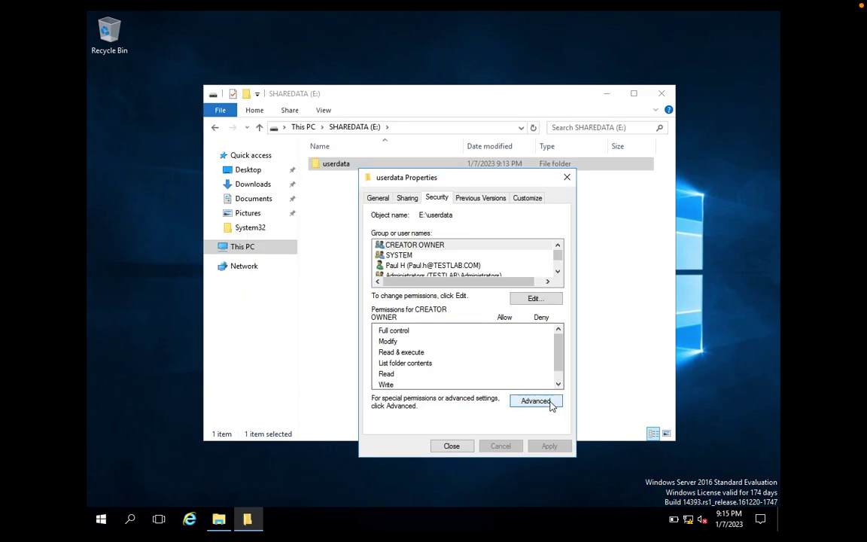
pyautogui.click(452, 447)
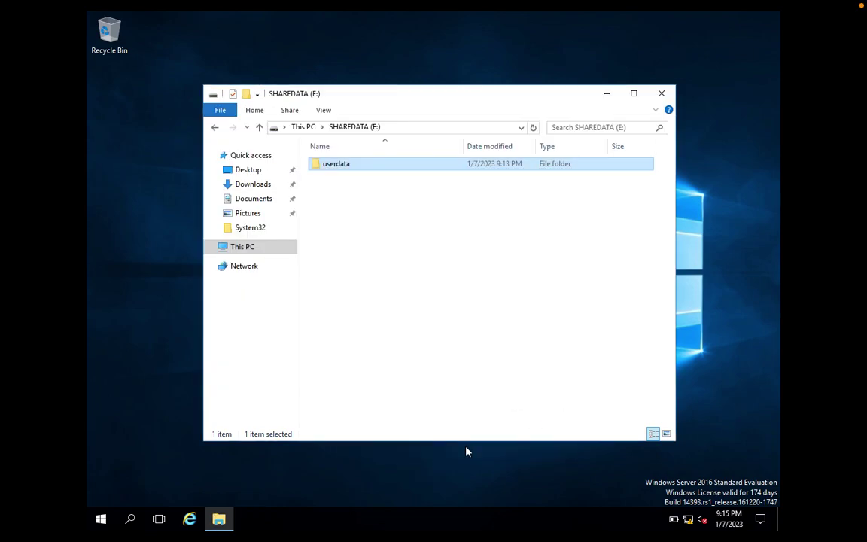
# - Deselect the userdata folder in File Explorer before moving to the Windows 7 client
pyautogui.click(466, 292)
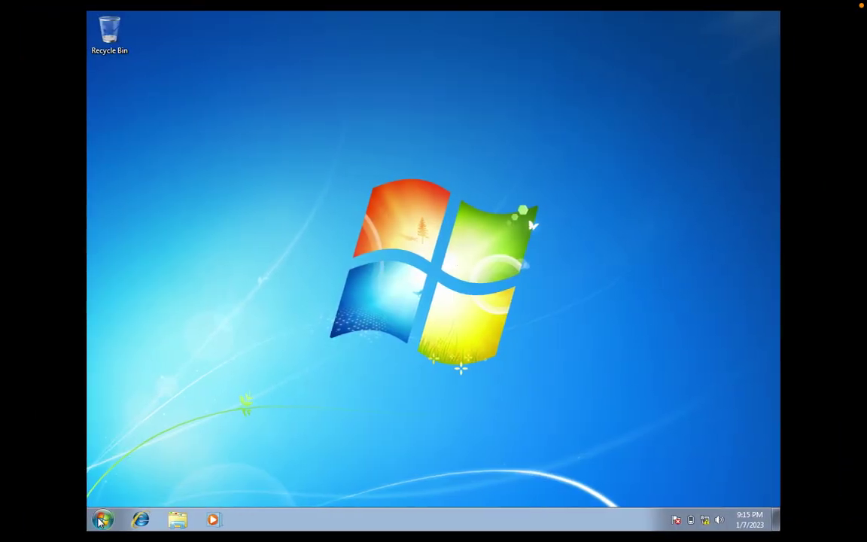
# - Launch Run from the Windows 7 Start menu and check the \\WIN-81K94D3JTSI\userdata path
pyautogui.click(103, 520)
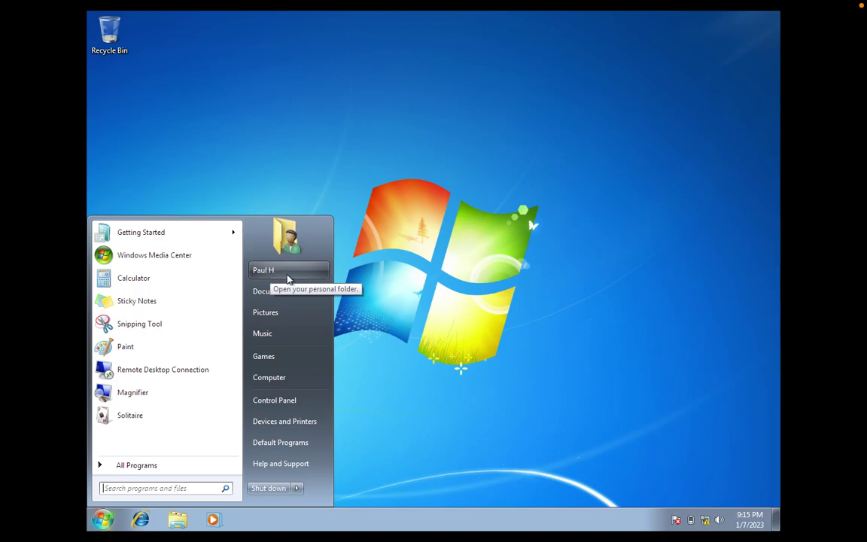
pyautogui.click(449, 292)
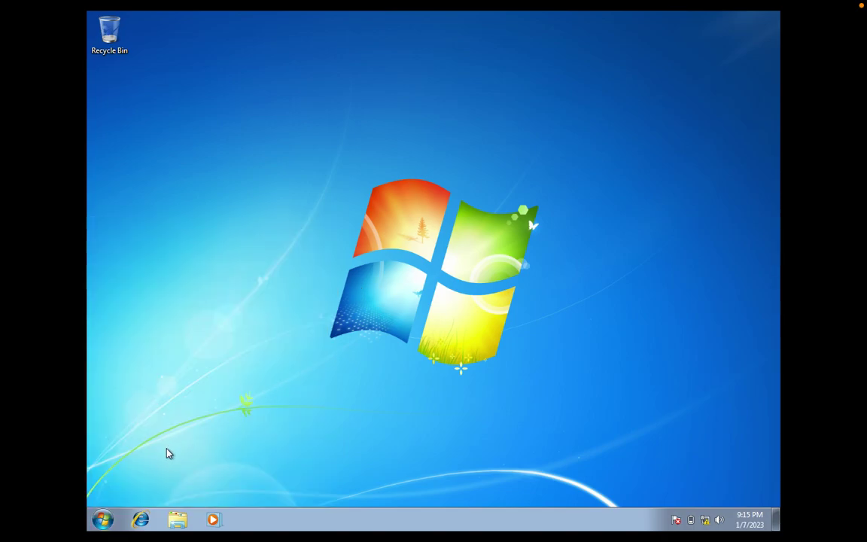
pyautogui.click(102, 519)
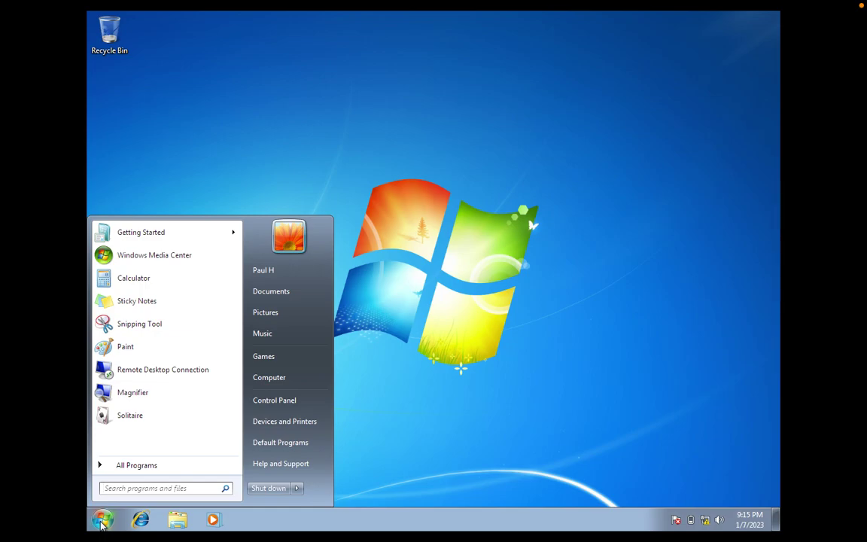
pyautogui.write('run')
pyautogui.press('Return')
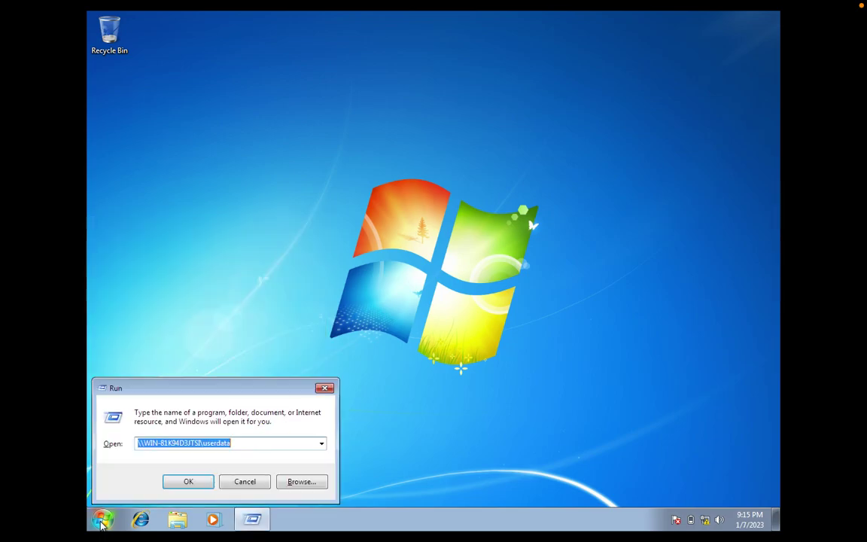
pyautogui.click(238, 446)
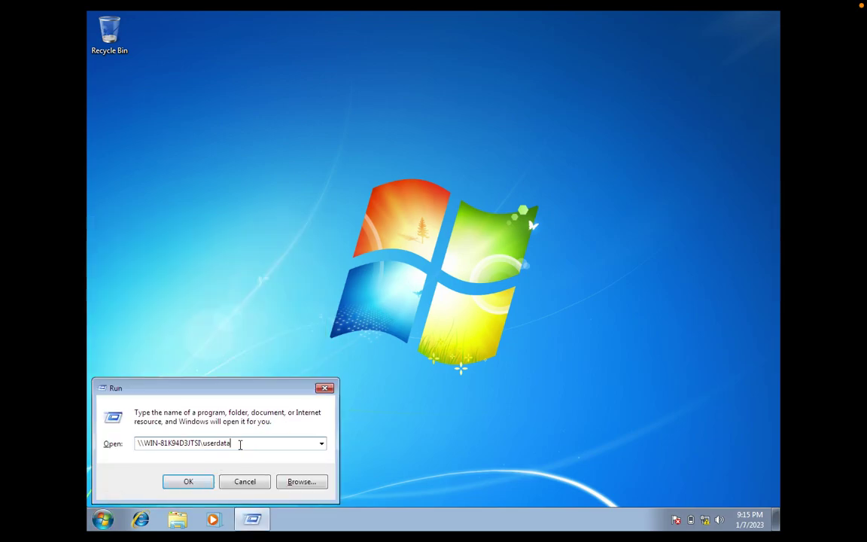
pyautogui.click(144, 443)
pyautogui.moveTo(144, 444); pyautogui.dragTo(202, 444)
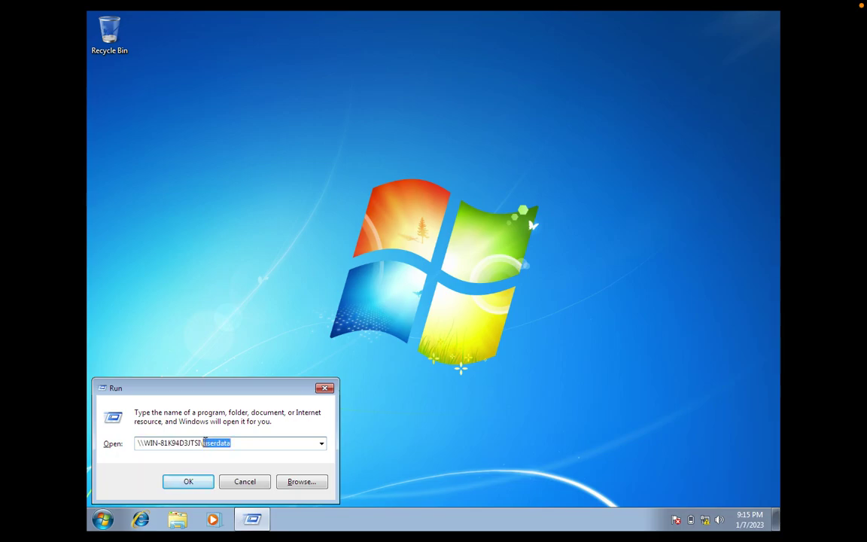
# - Open the empty userdata share in Windows Explorer and view its full network path
pyautogui.click(188, 482)
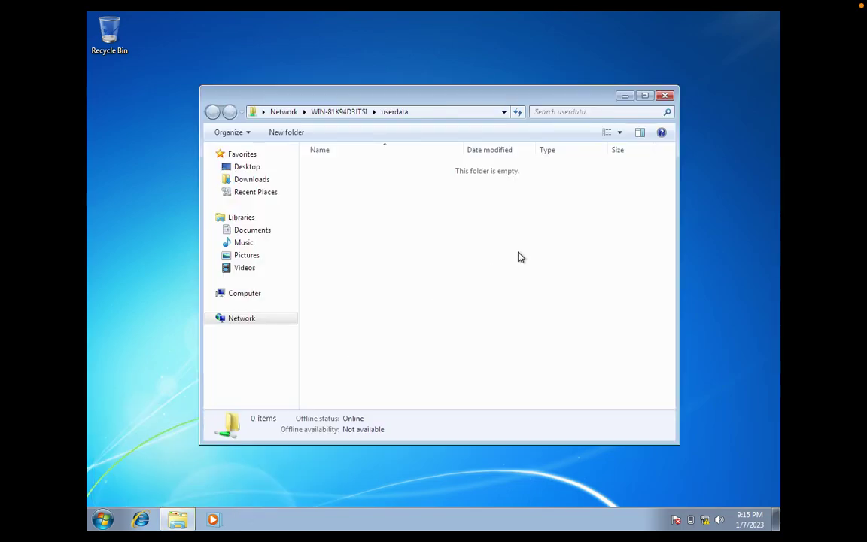
pyautogui.click(435, 111)
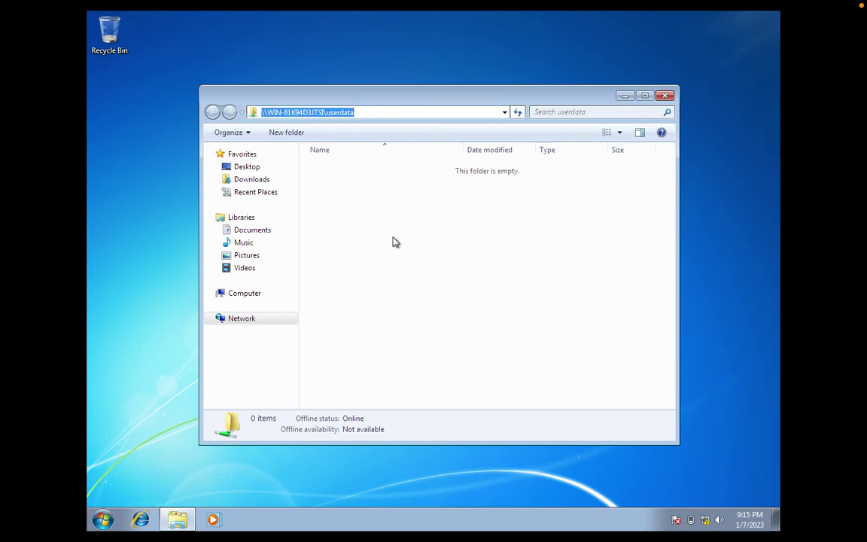
pyautogui.click(393, 271)
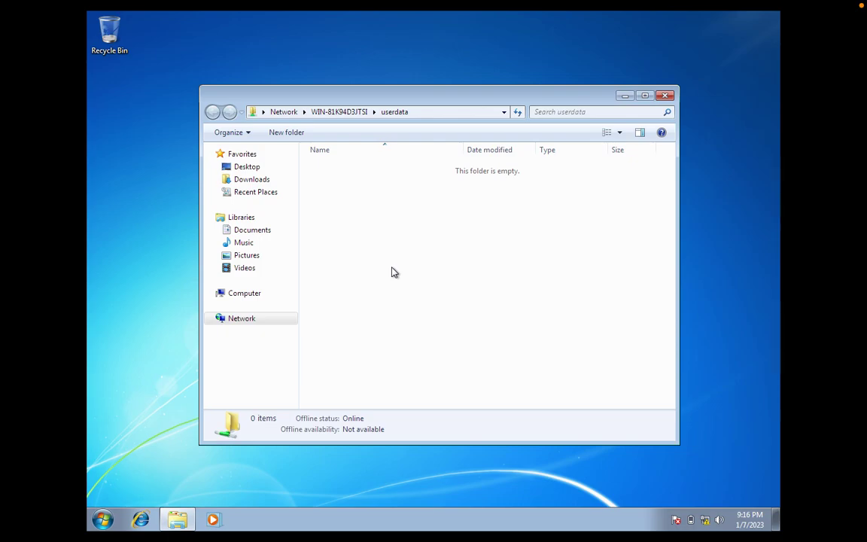
# - Copy the share's network path from the address bar and go to the Computer view
pyautogui.click(413, 113)
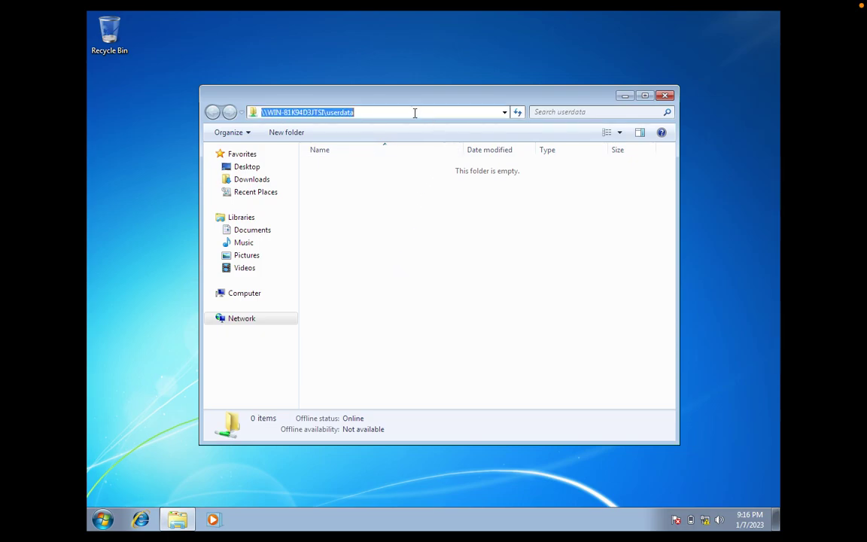
pyautogui.rightClick(350, 111)
pyautogui.click(375, 151)
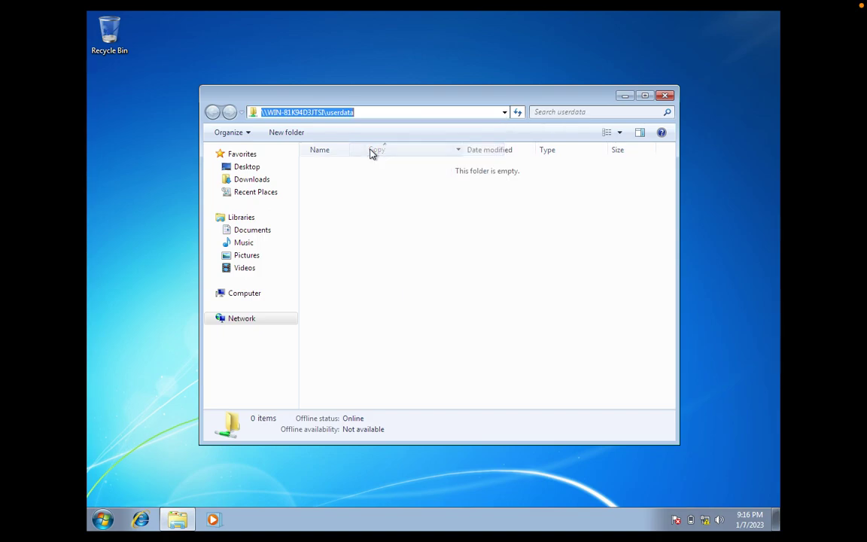
pyautogui.click(244, 294)
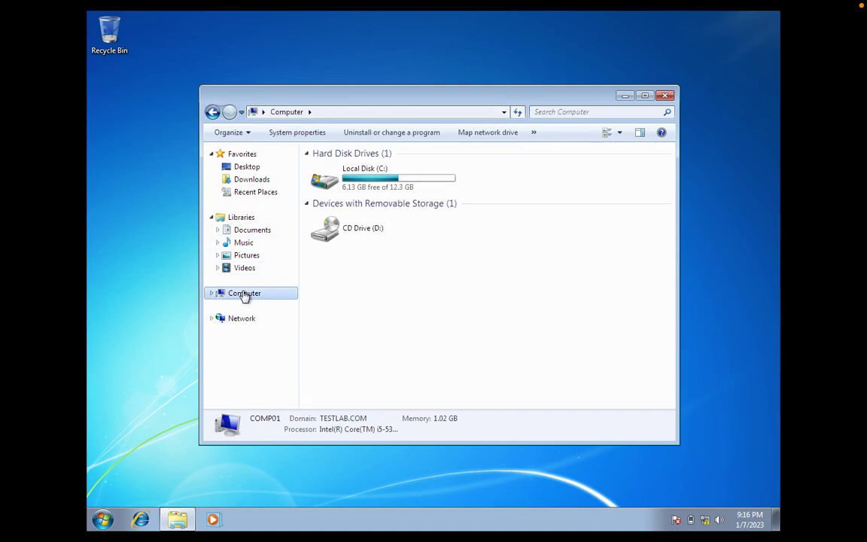
# - Map the pasted \\WIN-81K94D3JTSI\userdata path to drive Z:, then close the Z: window
pyautogui.click(486, 136)
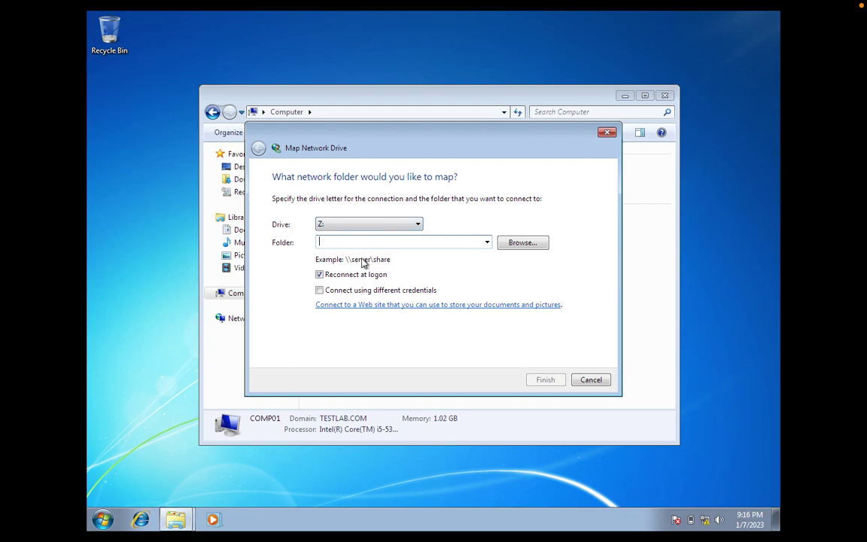
pyautogui.rightClick(357, 245)
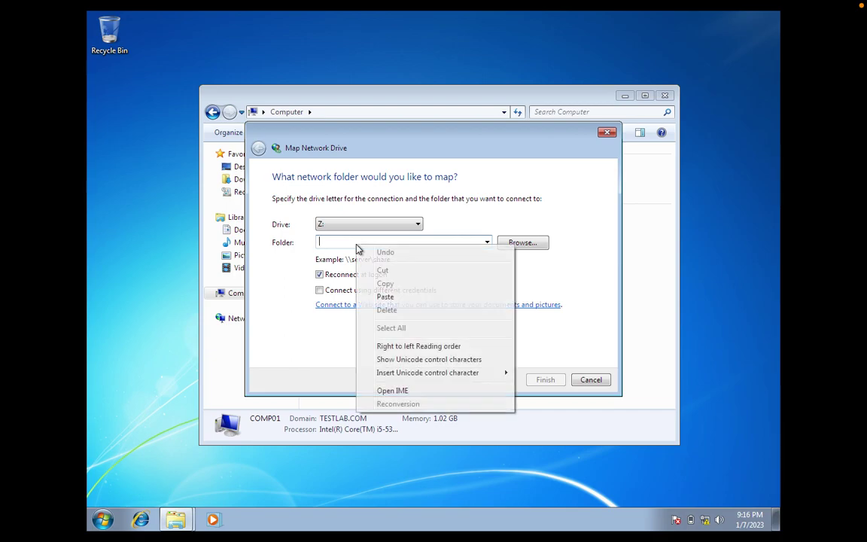
pyautogui.click(385, 297)
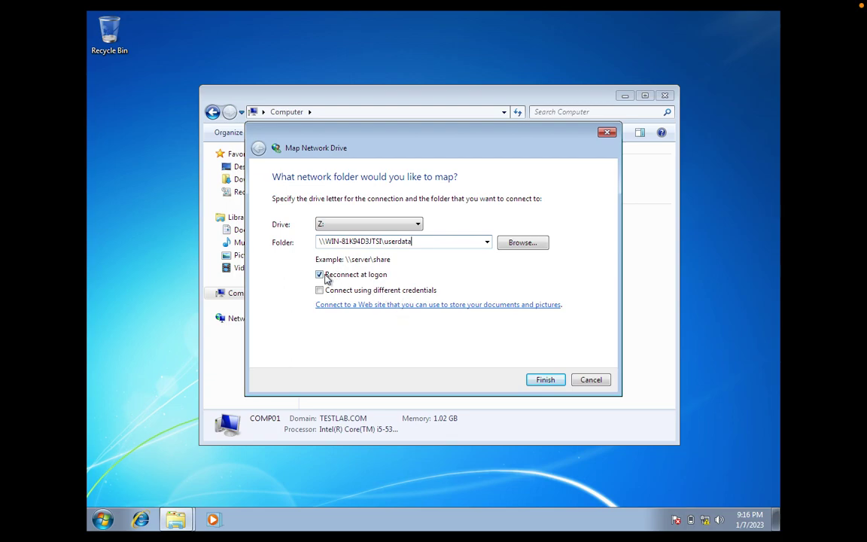
pyautogui.click(544, 381)
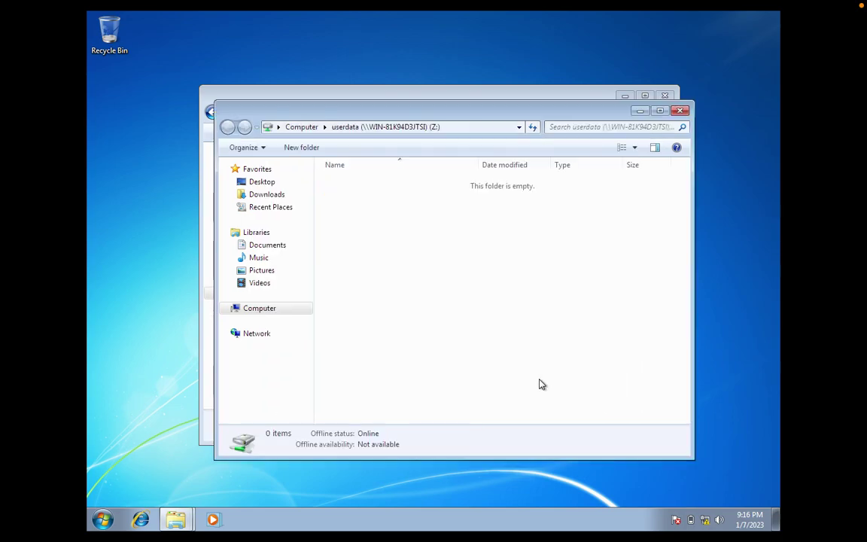
pyautogui.click(682, 113)
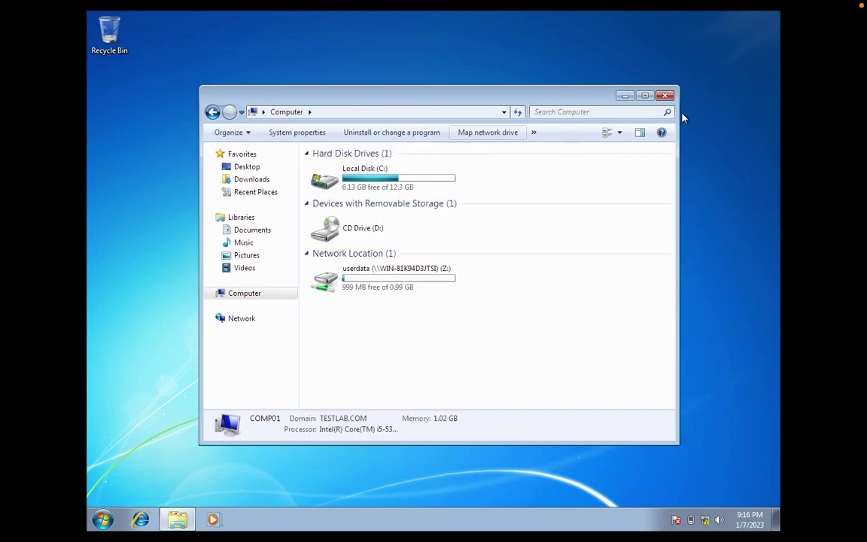
# - Disconnect the userdata (Z:) network drive and refresh the Computer view
pyautogui.click(408, 286)
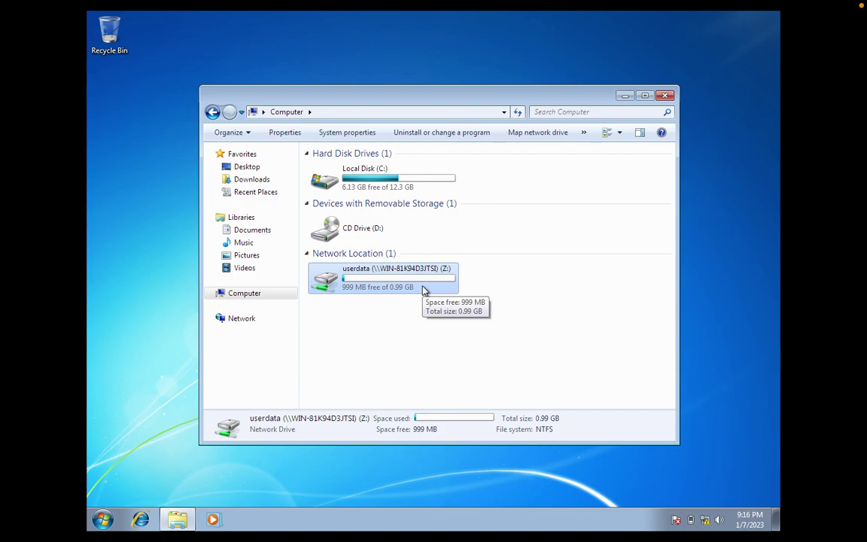
pyautogui.click(391, 327)
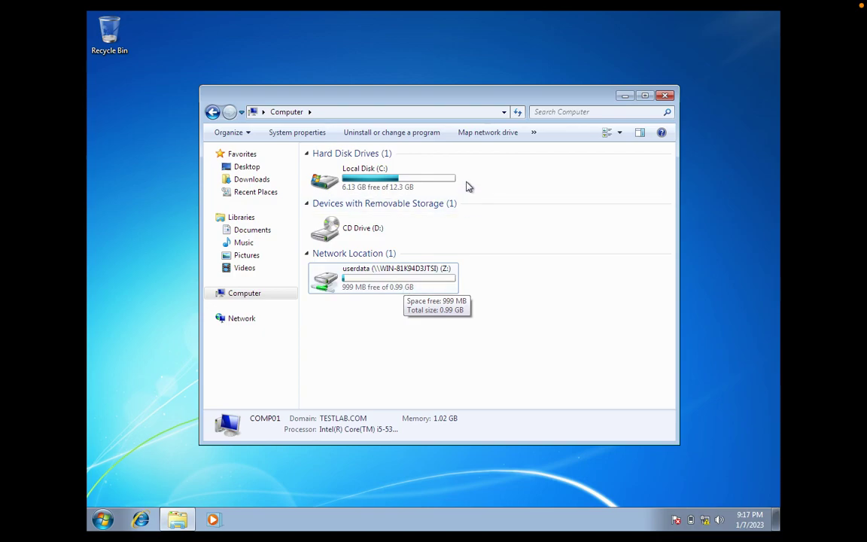
pyautogui.moveTo(385, 286)
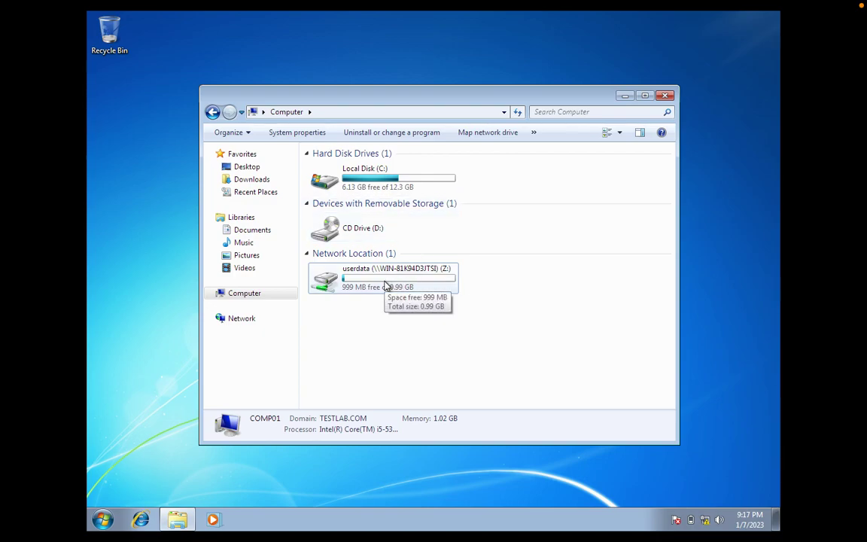
pyautogui.click(386, 286)
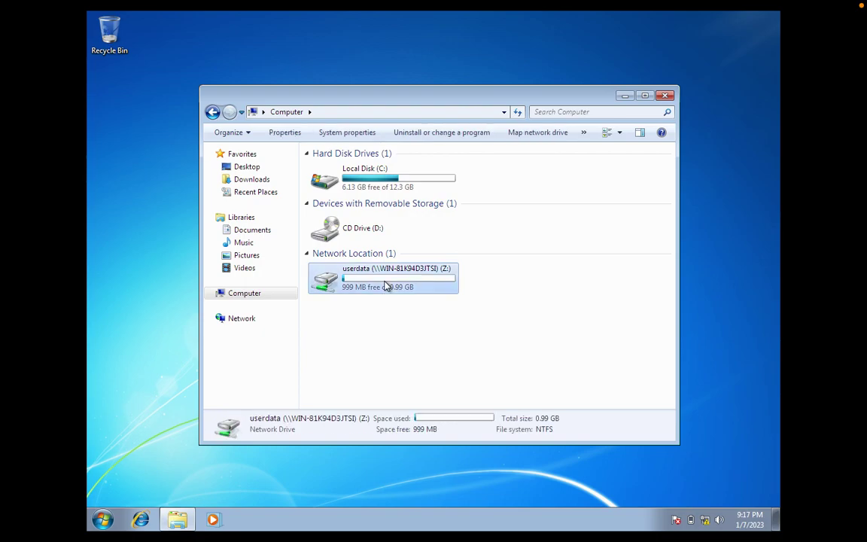
pyautogui.rightClick(385, 285)
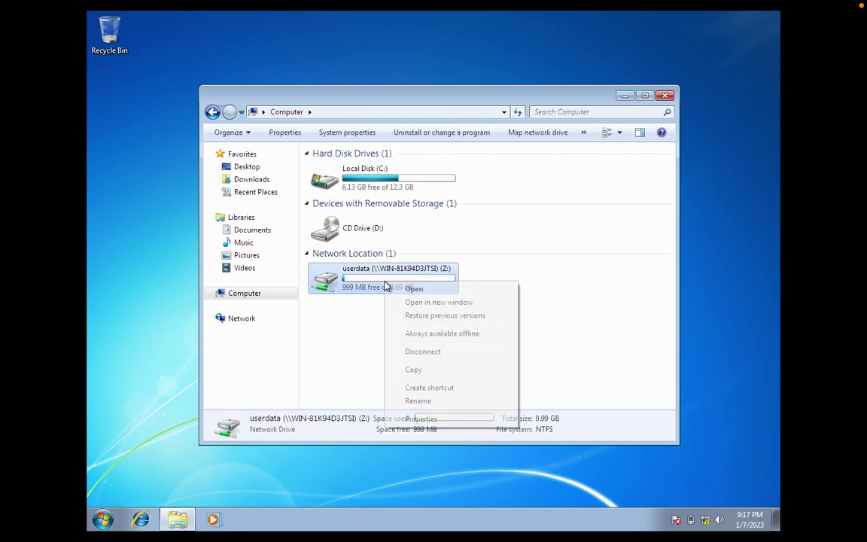
pyautogui.click(422, 353)
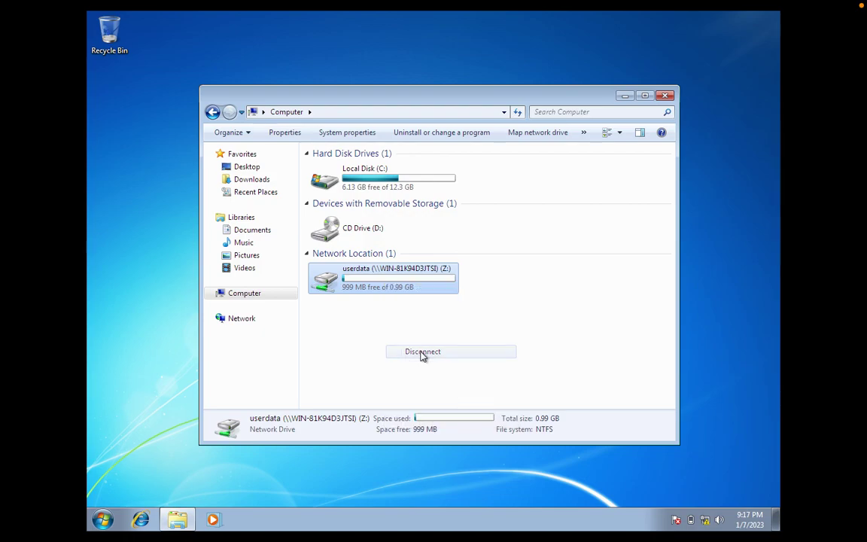
pyautogui.rightClick(486, 285)
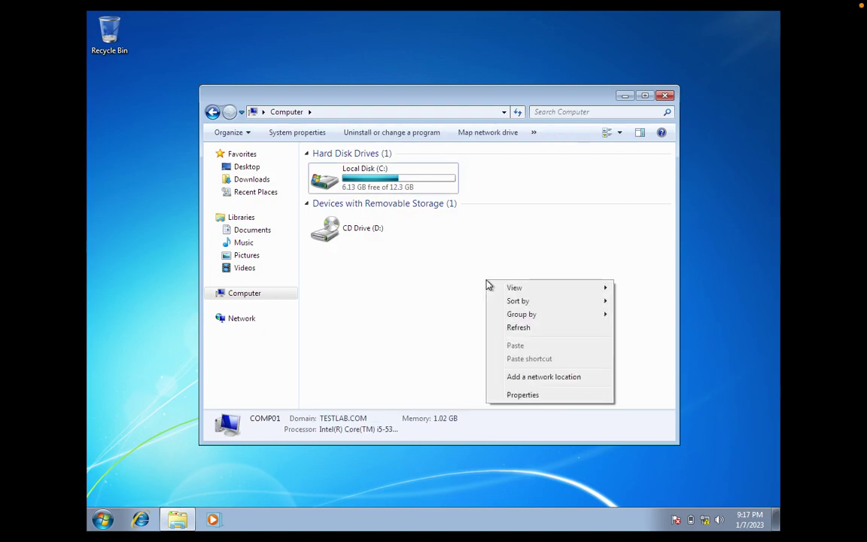
pyautogui.click(527, 330)
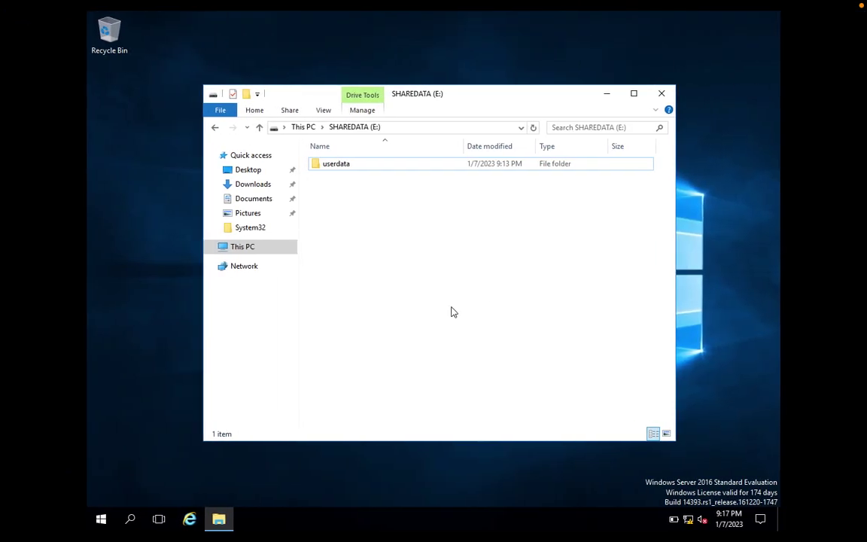
# - Close the SHAREDATA (E:) window and run gpmc.msc from Windows PowerShell
pyautogui.click(662, 94)
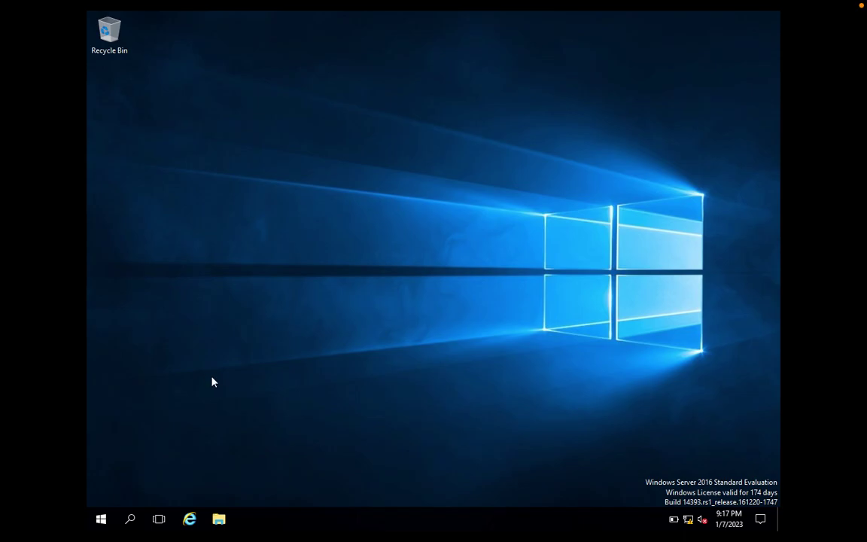
pyautogui.click(101, 519)
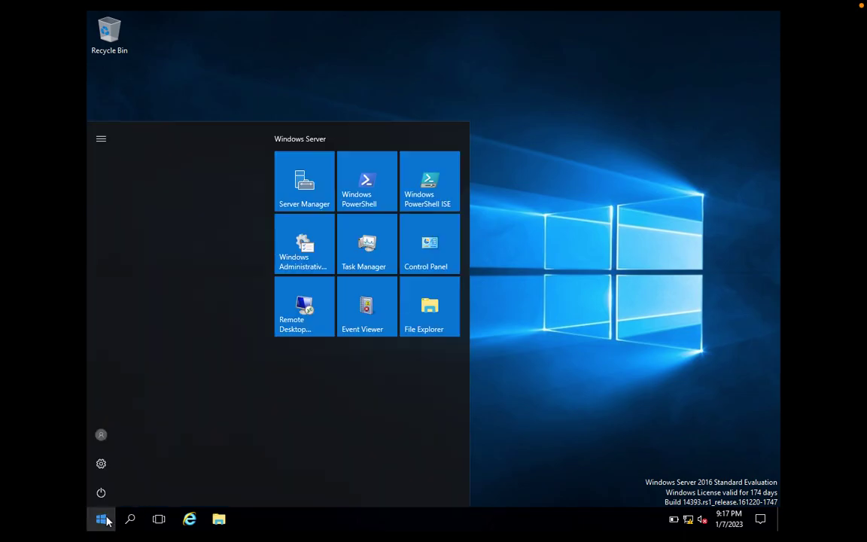
pyautogui.click(351, 196)
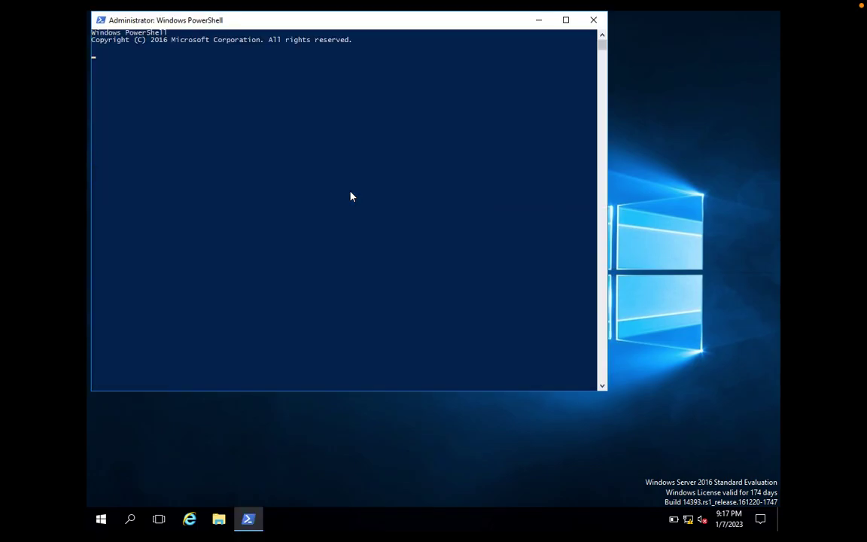
pyautogui.write('ggp')
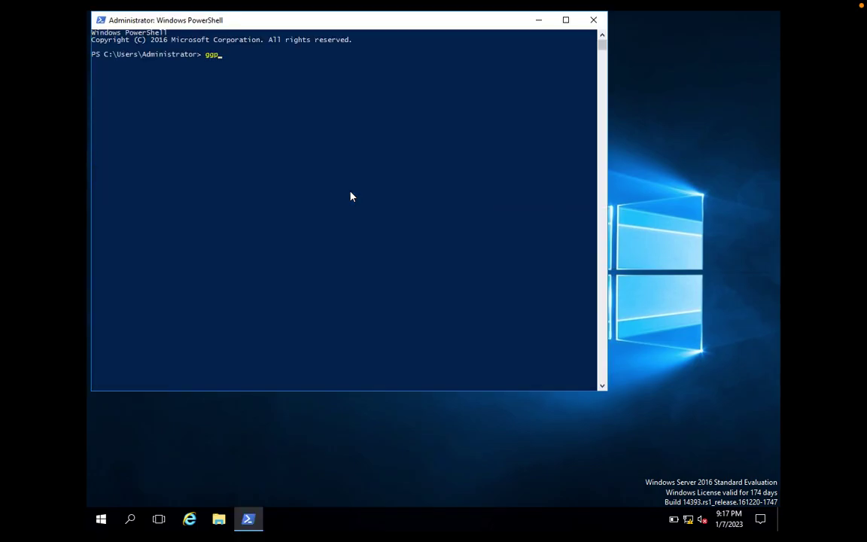
pyautogui.press('BackSpace')
pyautogui.press('BackSpace')
pyautogui.write('pmc.msc')
pyautogui.press('Return')
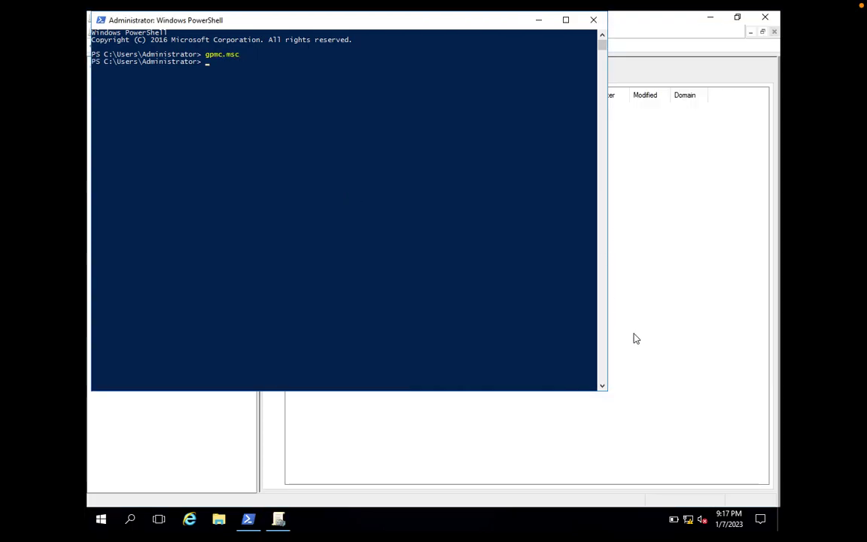
# - Collapse the COUNTRIES OU in Group Policy Management and return focus to PowerShell
pyautogui.click(634, 337)
pyautogui.click(150, 116)
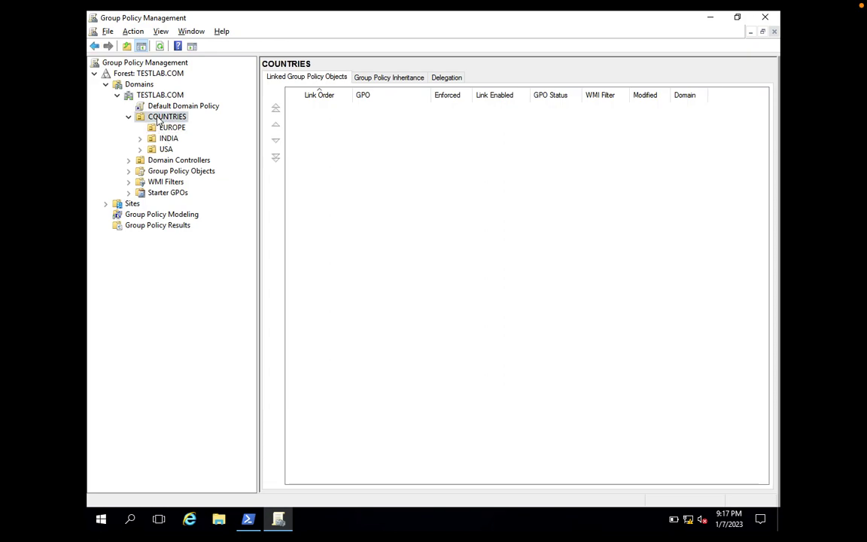
pyautogui.click(128, 117)
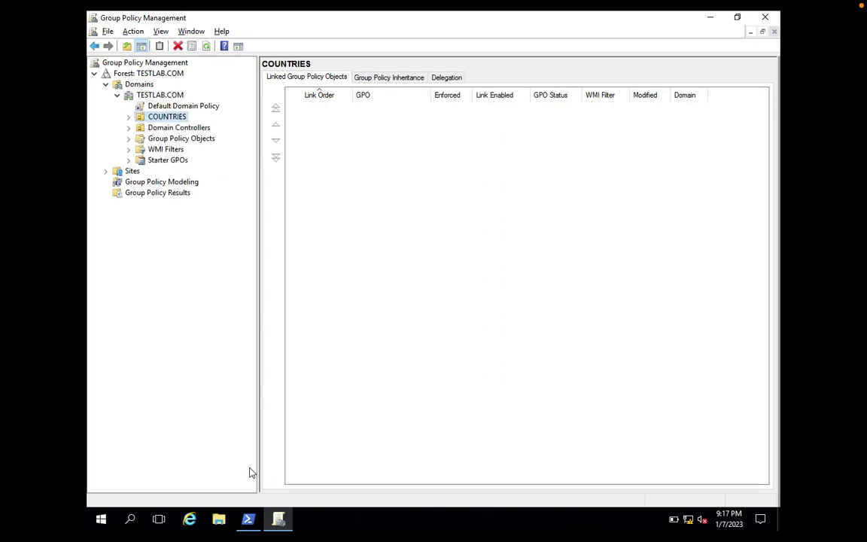
pyautogui.click(247, 519)
pyautogui.click(326, 266)
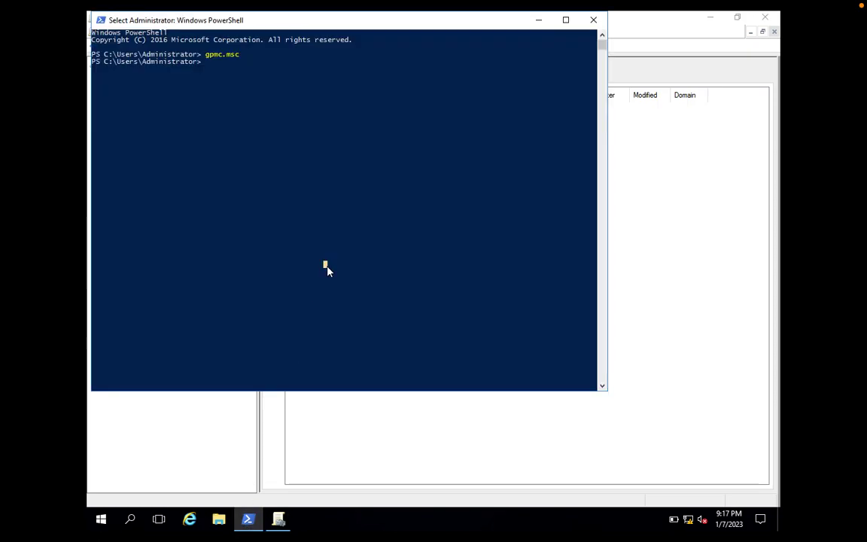
# - Launch Active Directory Users and Computers with dsa.msc and browse to TESTLAB.COM > COUNTRIES > EUROPE
pyautogui.write('dsa.msc')
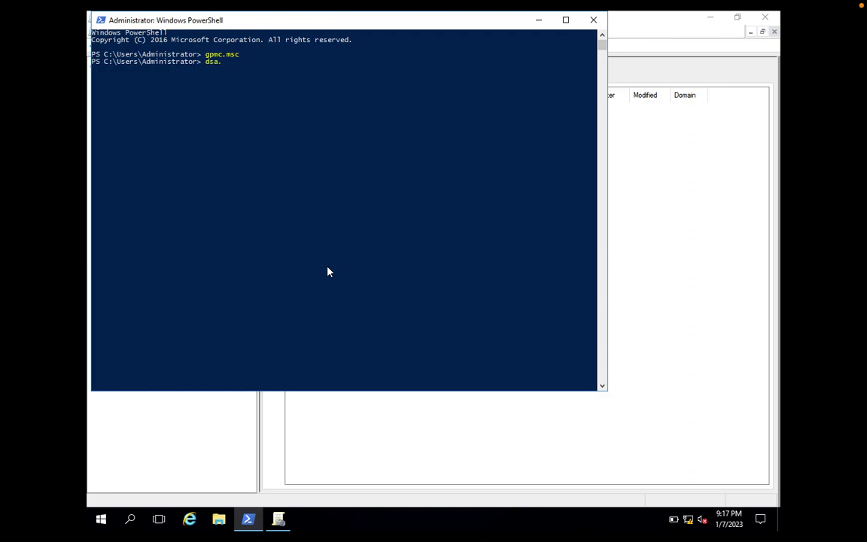
pyautogui.press('Return')
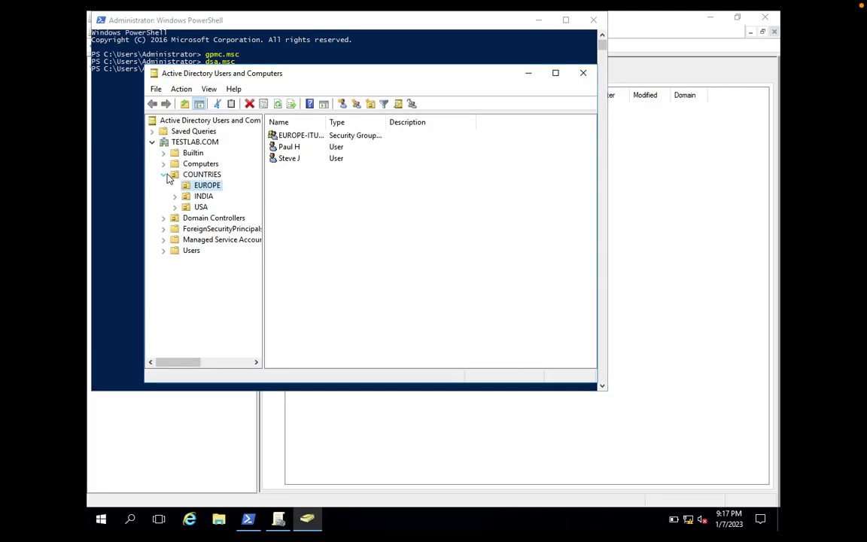
pyautogui.click(163, 174)
pyautogui.click(208, 143)
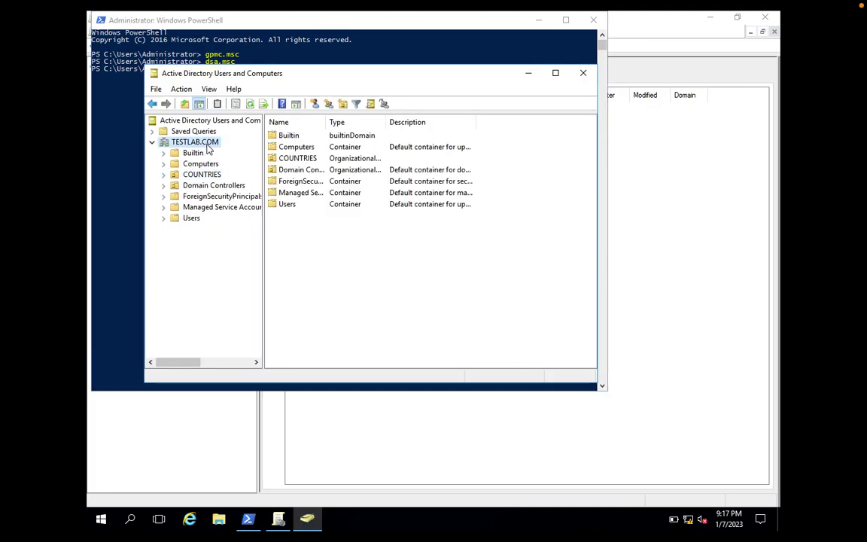
pyautogui.click(173, 175)
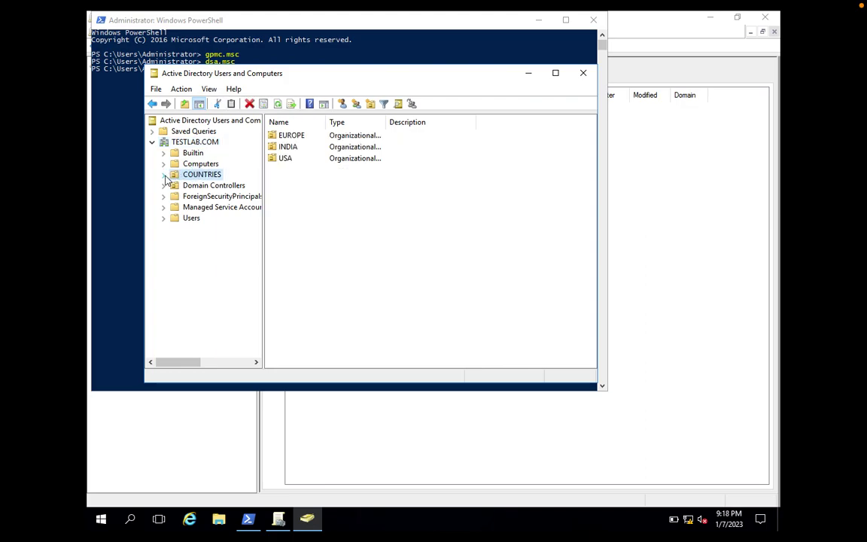
pyautogui.click(164, 174)
pyautogui.click(203, 186)
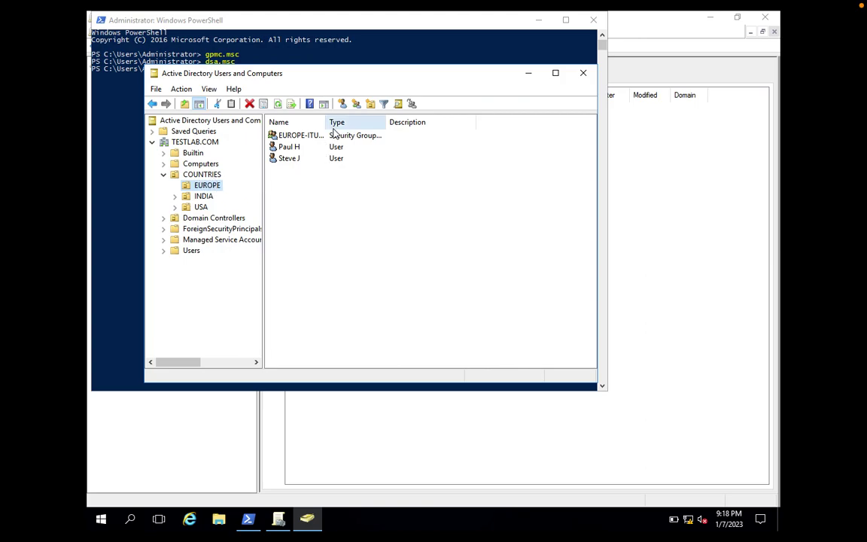
# - Widen the Name column to review EUROPE's user accounts and EUROPE-ITUsers group, then return to Group Policy Management
pyautogui.moveTo(325, 122); pyautogui.dragTo(401, 122)
pyautogui.click(283, 148)
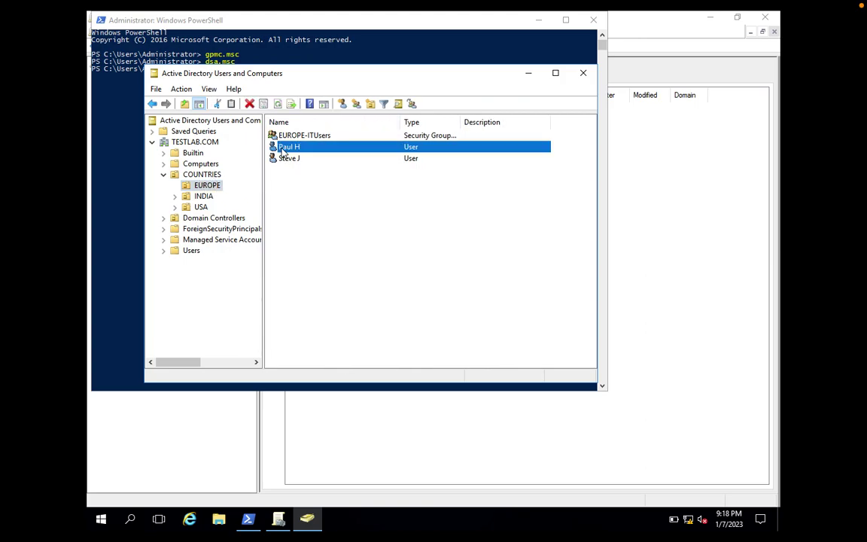
pyautogui.click(186, 186)
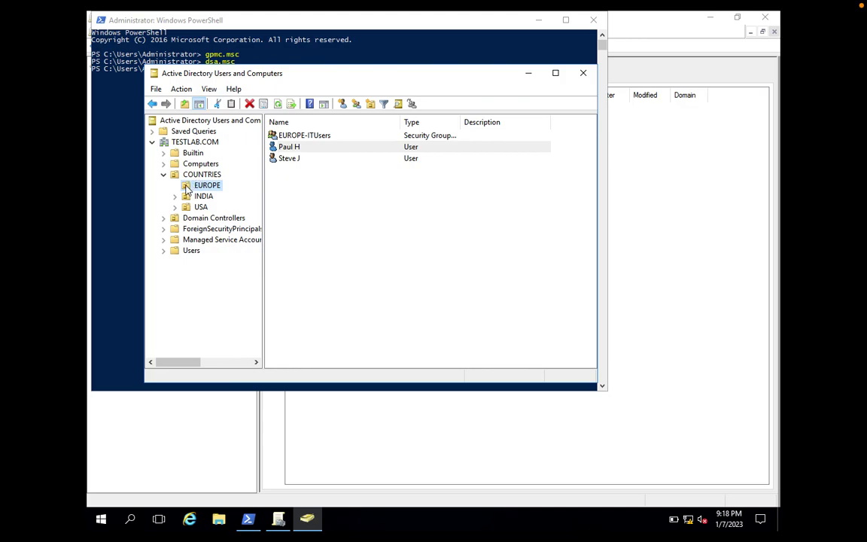
pyautogui.click(707, 246)
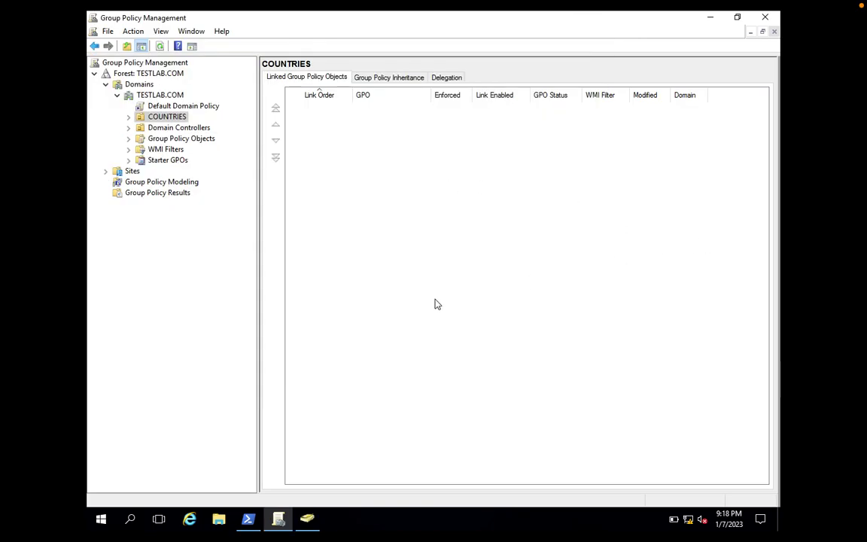
# - Create a GPO named Map_Z_Drive-Europe linked to the EUROPE OU
pyautogui.click(129, 117)
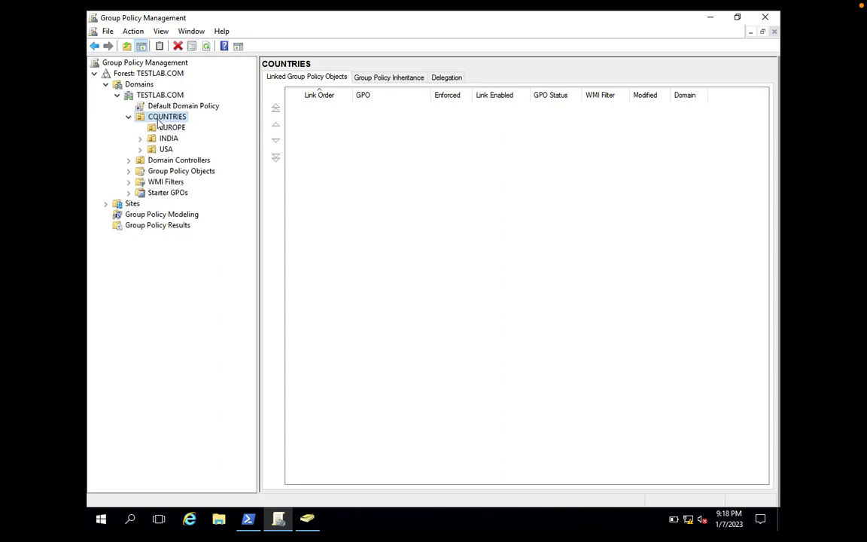
pyautogui.click(166, 129)
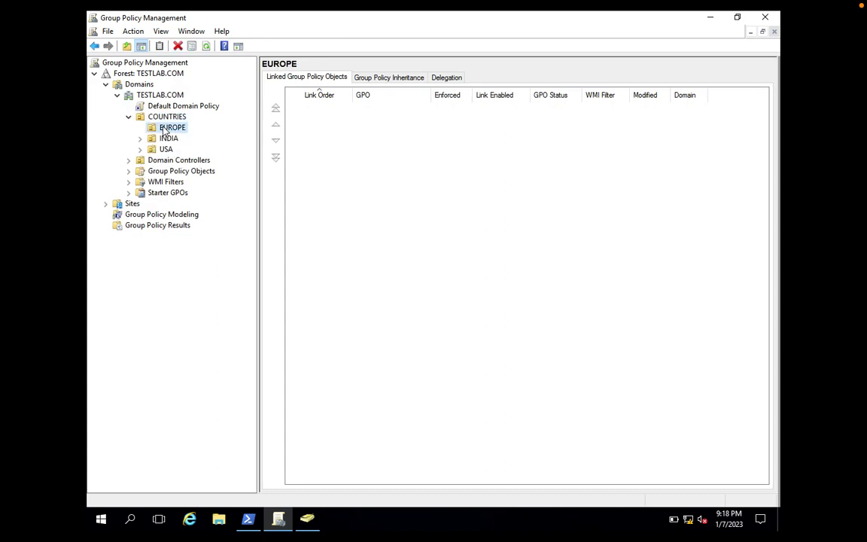
pyautogui.rightClick(165, 131)
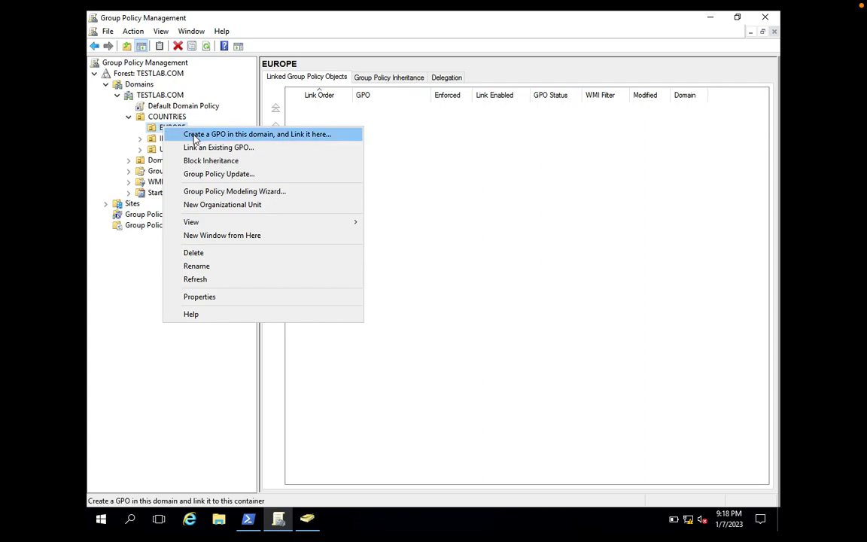
pyautogui.click(194, 134)
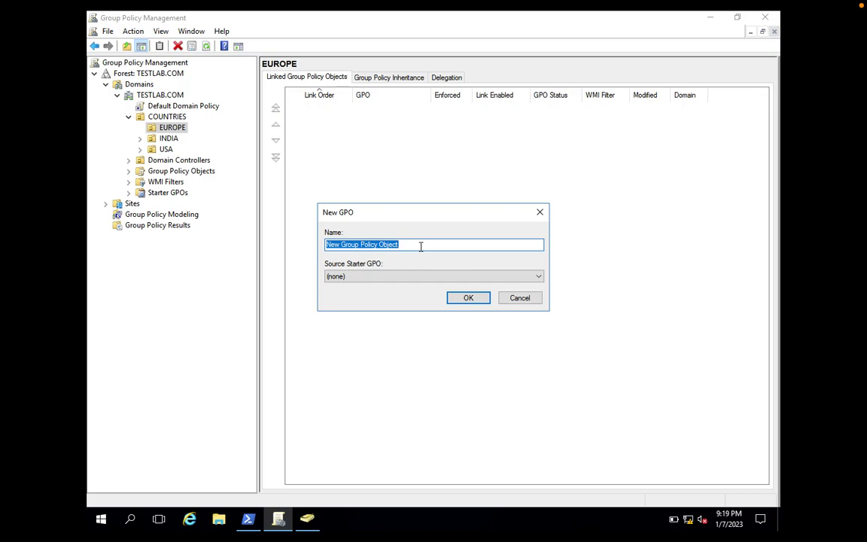
pyautogui.write('MAP')
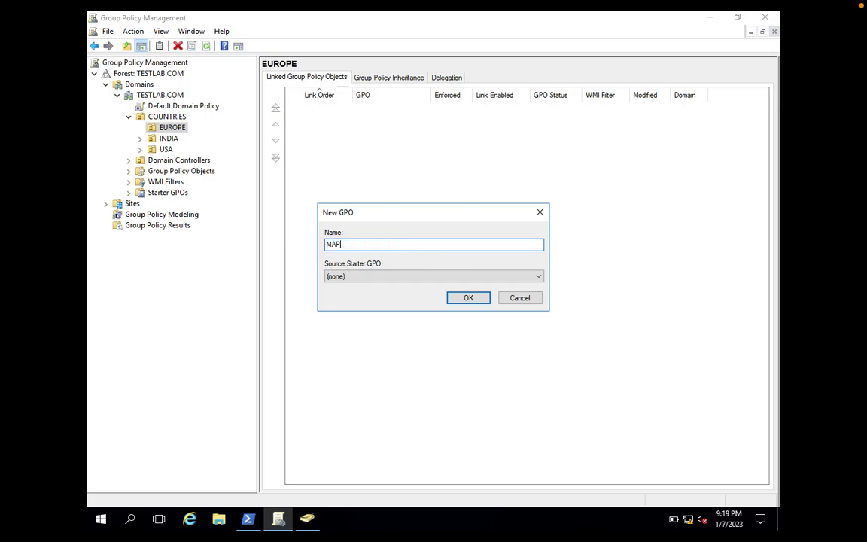
pyautogui.press('BackSpace')
pyautogui.write('ap_Z_Drive-Europe')
pyautogui.click(468, 299)
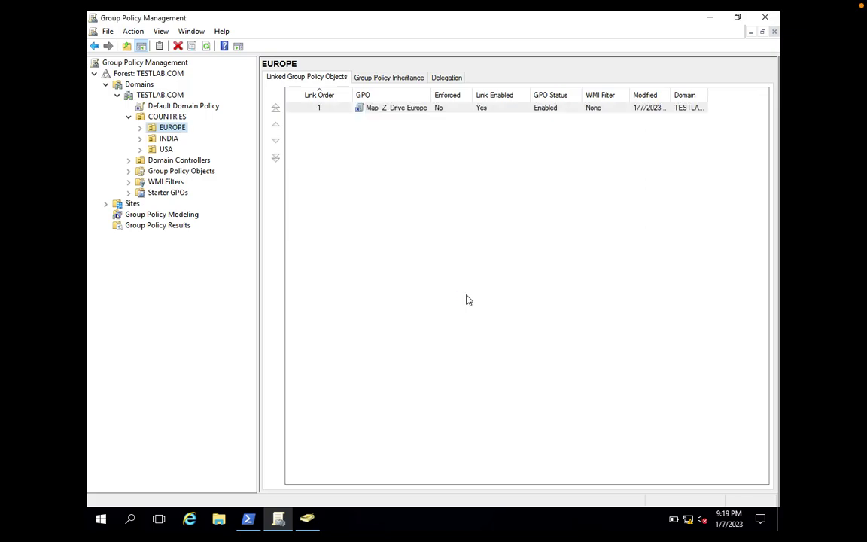
# - Select the new Map_Z_Drive-Europe link, leaving its name unchanged, and bring up its actions menu
pyautogui.click(389, 109)
pyautogui.click(389, 110)
pyautogui.rightClick(389, 110)
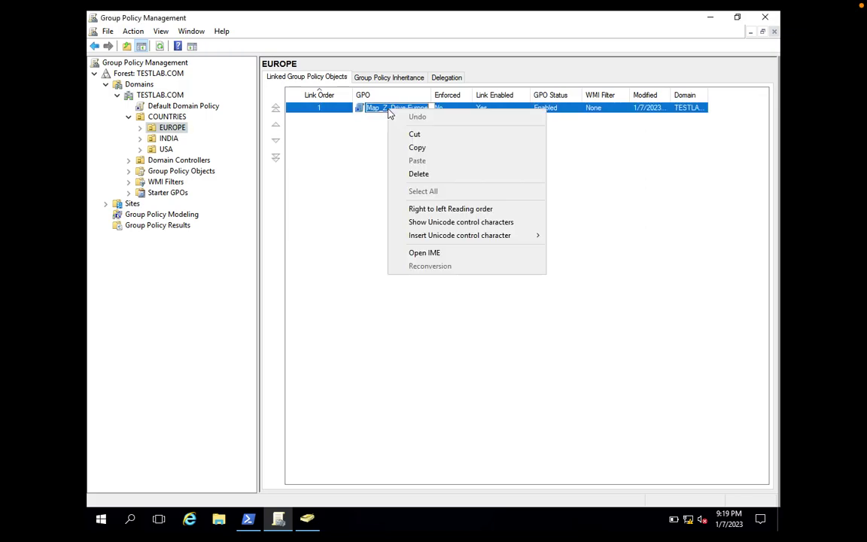
pyautogui.click(403, 146)
pyautogui.click(327, 136)
pyautogui.click(356, 112)
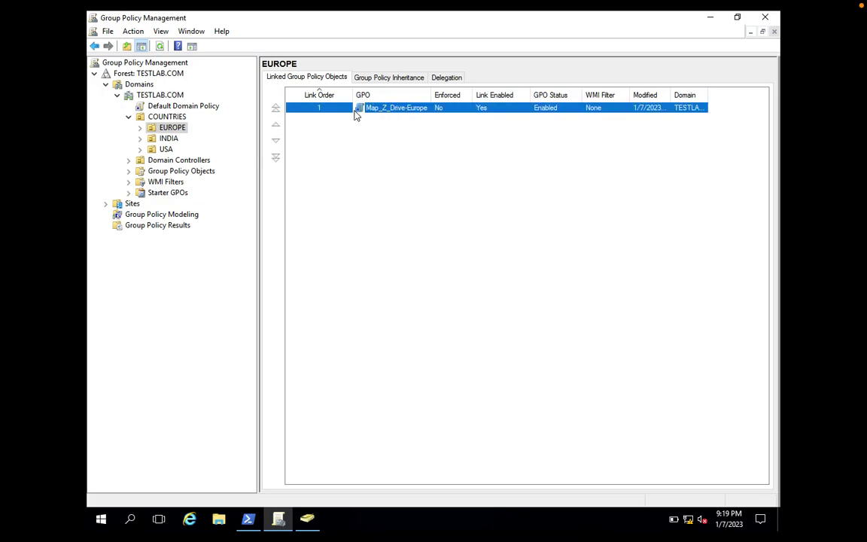
pyautogui.rightClick(356, 114)
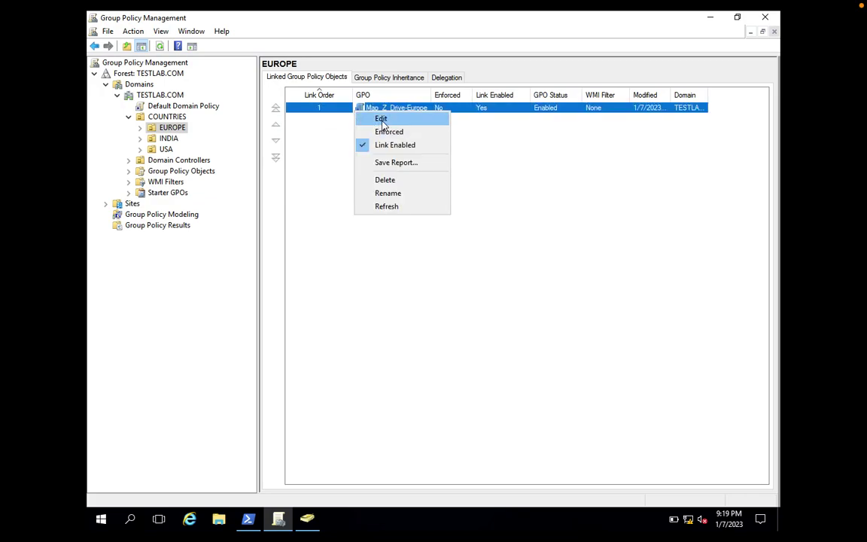
# - Edit Map_Z_Drive-Europe in a maximized editor and navigate to User Configuration > Preferences > Windows Settings > Drive Maps
pyautogui.click(375, 118)
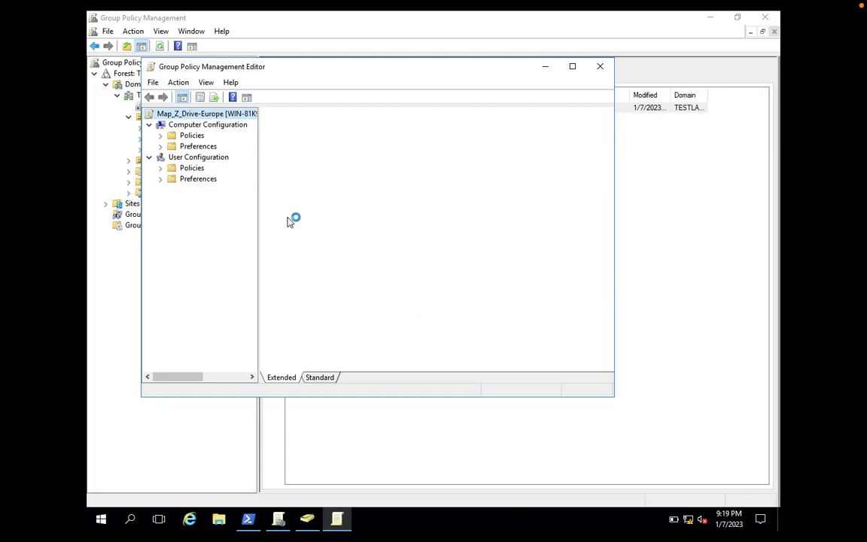
pyautogui.doubleClick(430, 67)
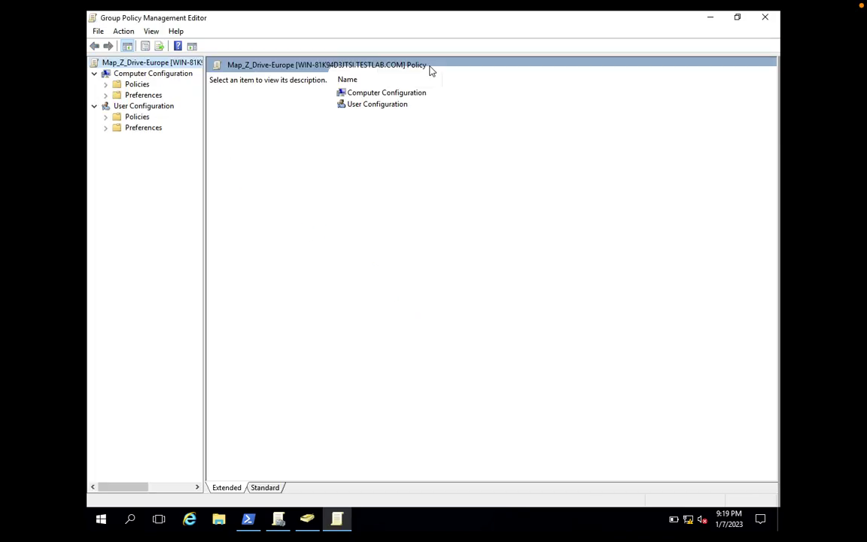
pyautogui.moveTo(204, 229); pyautogui.dragTo(292, 228)
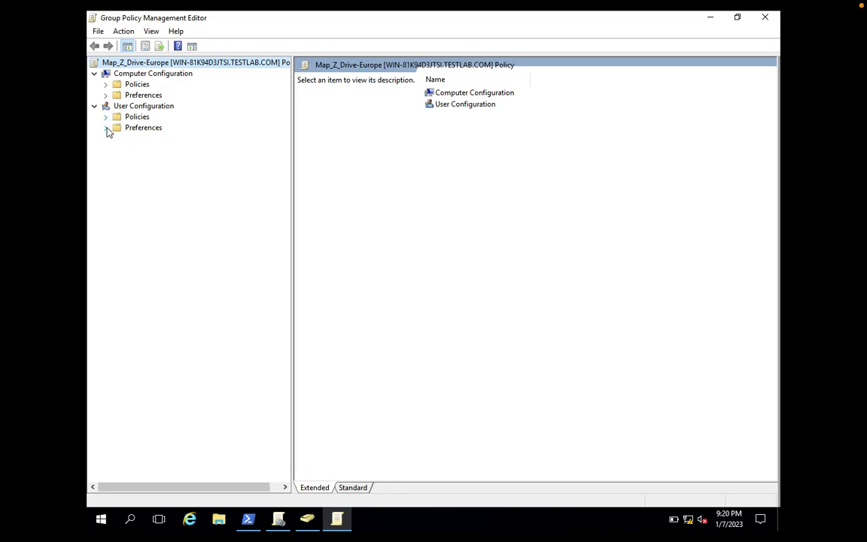
pyautogui.click(106, 128)
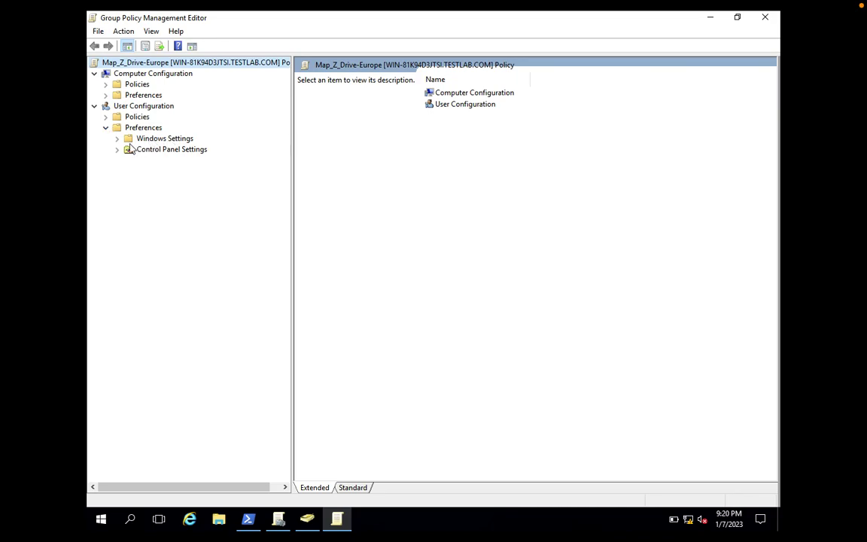
pyautogui.click(118, 139)
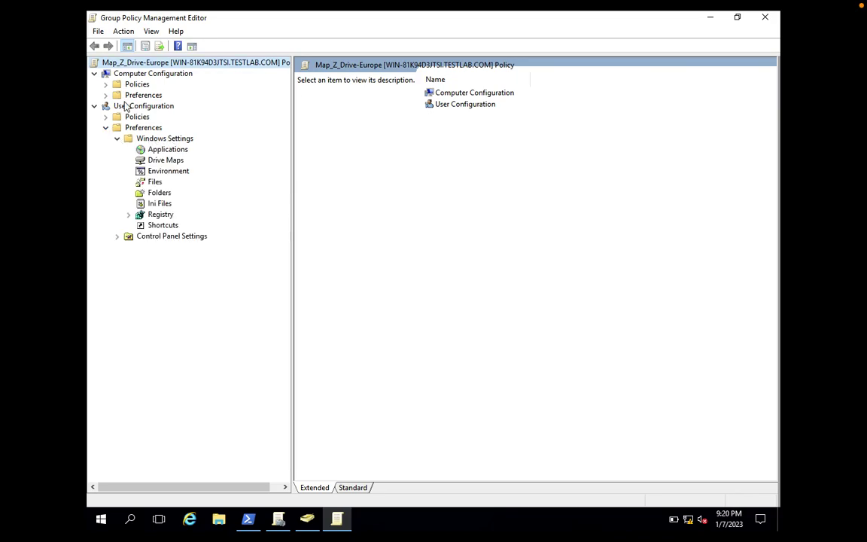
pyautogui.click(156, 163)
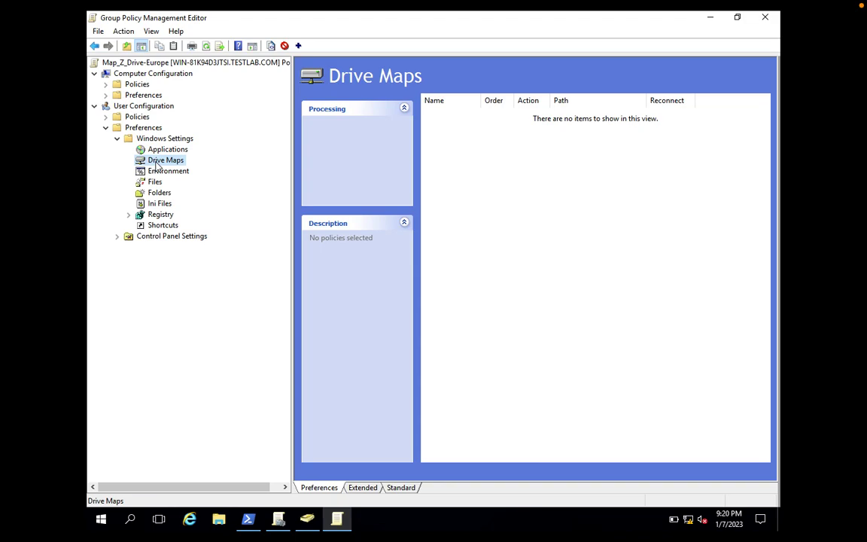
# - Add a new mapped drive item under Drive Maps with Action kept as Update
pyautogui.rightClick(156, 166)
pyautogui.moveTo(179, 172)
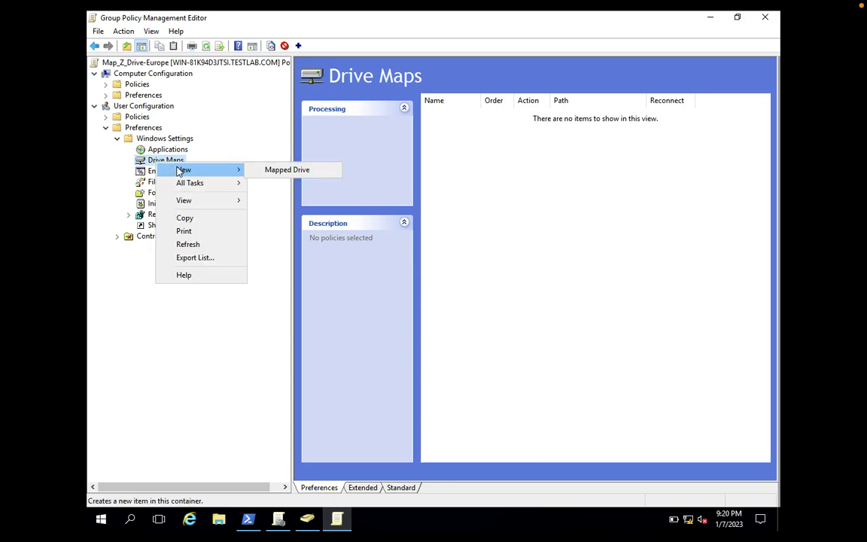
pyautogui.click(267, 171)
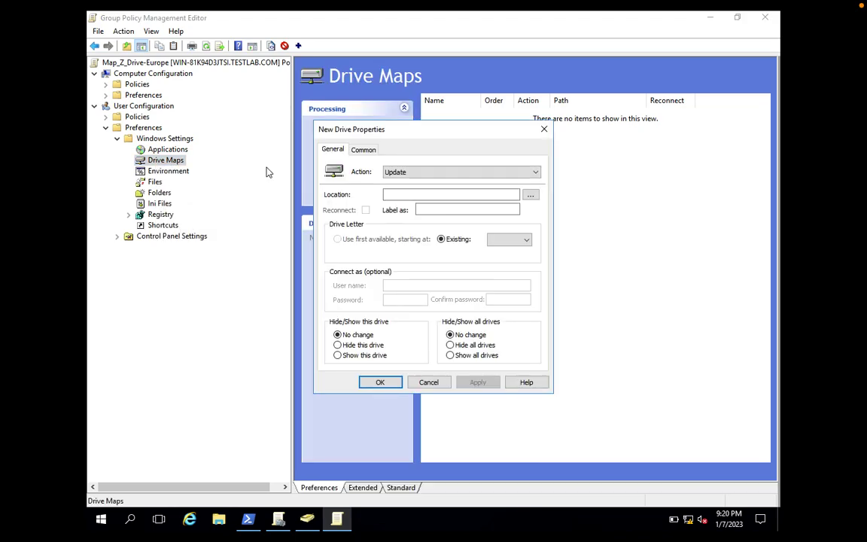
pyautogui.click(399, 173)
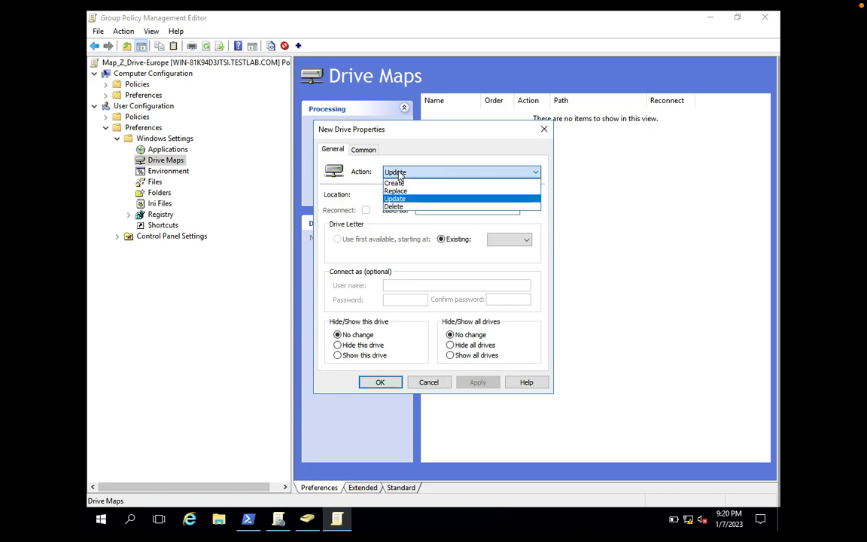
pyautogui.click(399, 173)
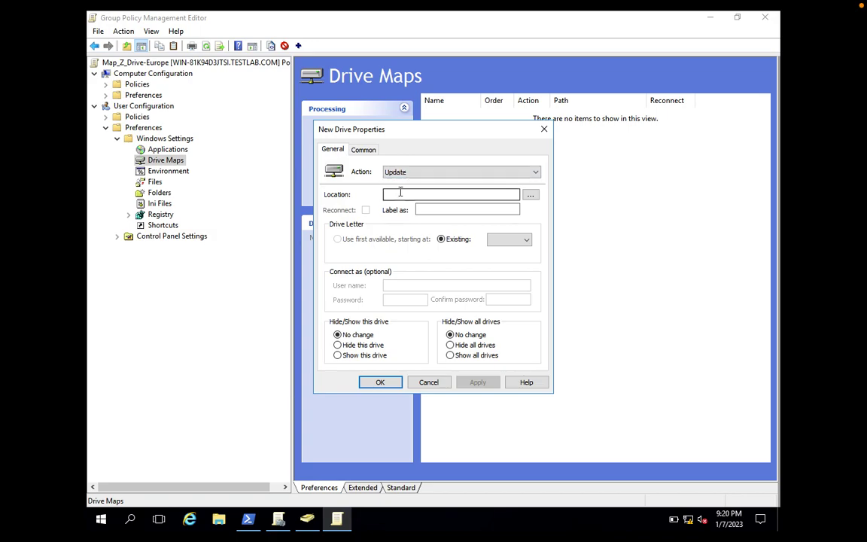
# - Leave the Location field blank and bring up the Start button's tool list to reach Run
pyautogui.click(395, 195)
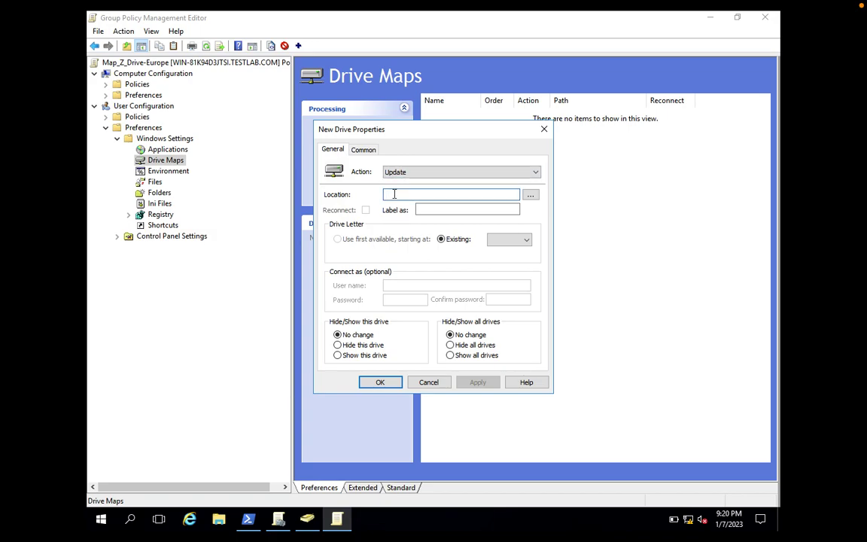
pyautogui.rightClick(394, 194)
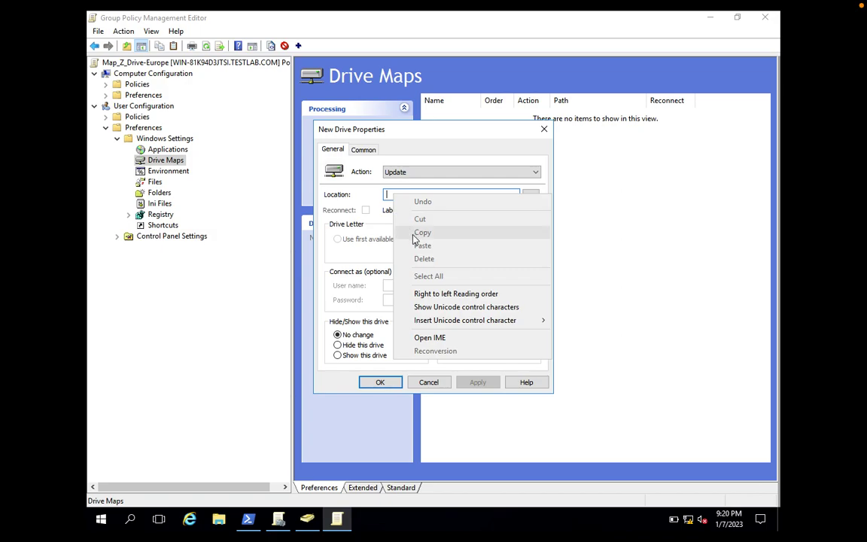
pyautogui.click(433, 142)
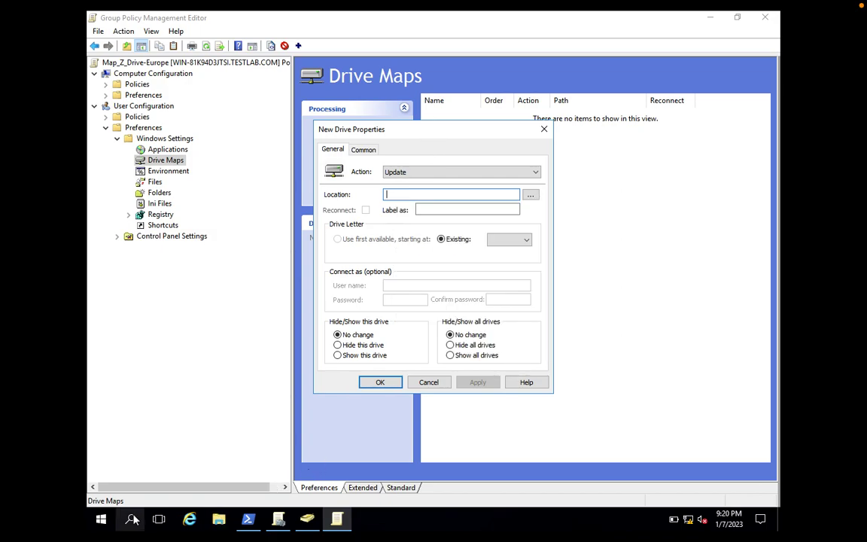
pyautogui.rightClick(99, 521)
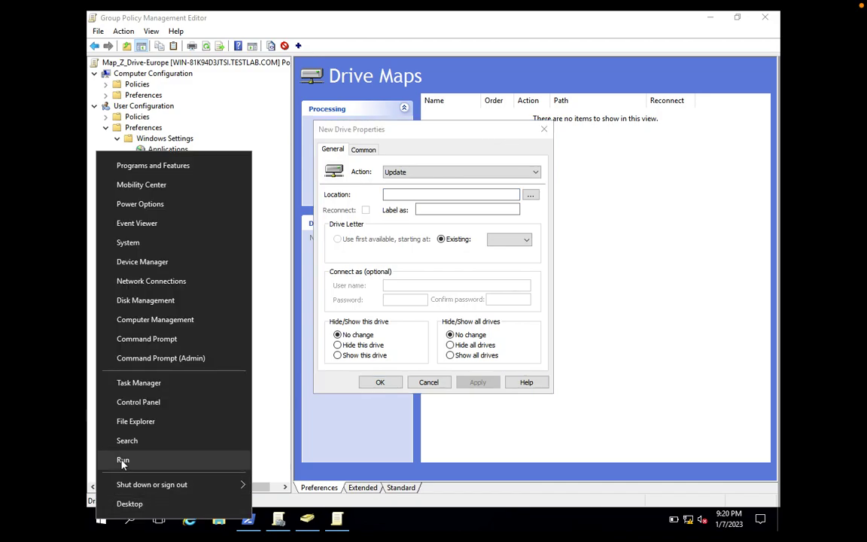
# - Open the userdata share through Run, copy its network path, and return to the drive map's Location field
pyautogui.click(122, 459)
pyautogui.press('Return')
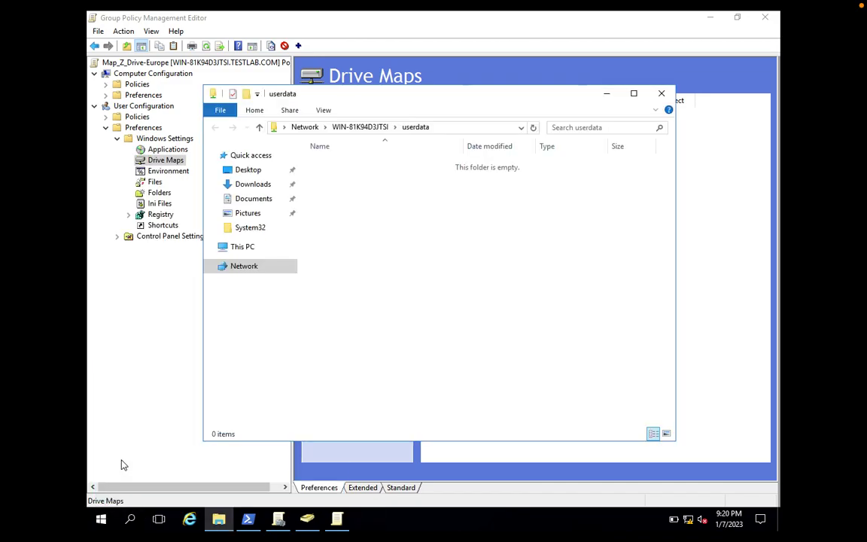
pyautogui.click(403, 126)
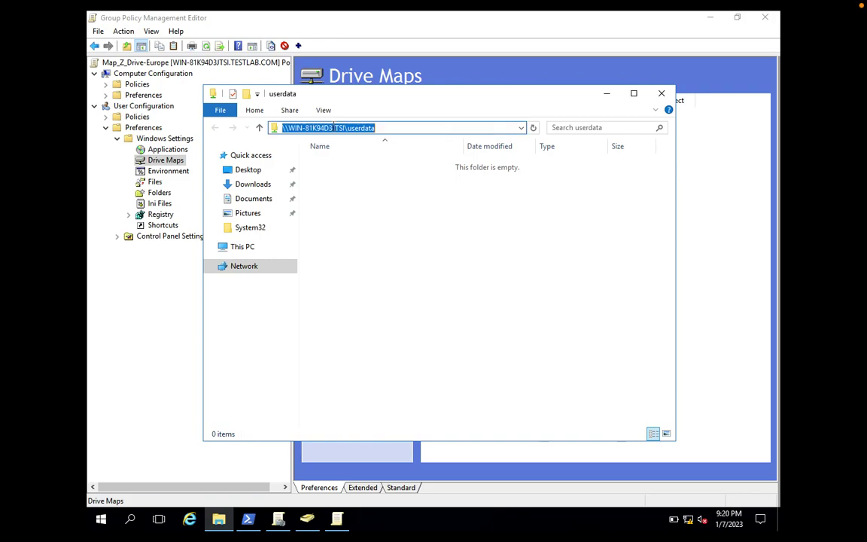
pyautogui.rightClick(329, 130)
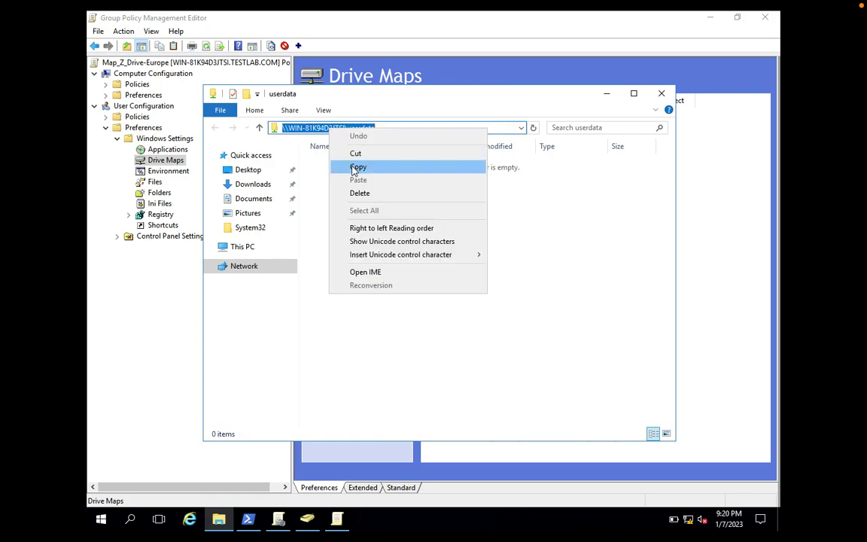
pyautogui.click(317, 152)
pyautogui.click(606, 94)
pyautogui.click(391, 195)
pyautogui.rightClick(391, 196)
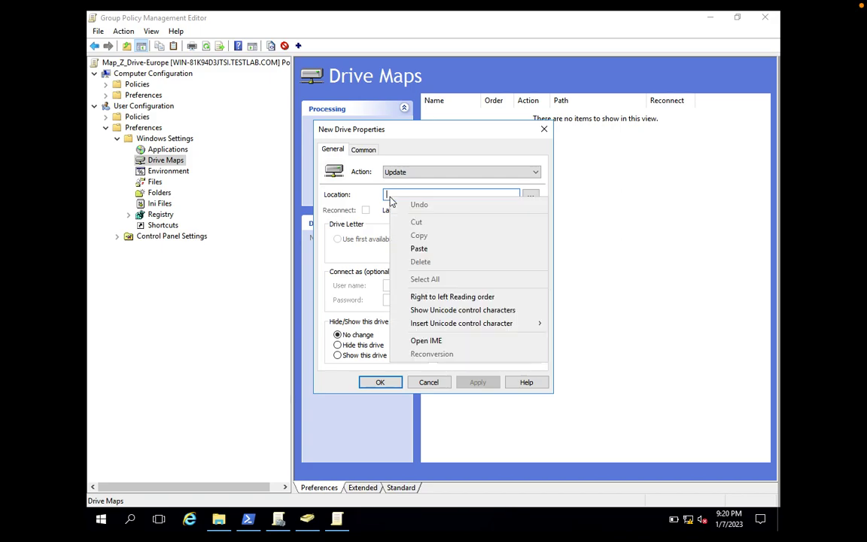
# - Paste the userdata share path into Location, enable Reconnect, assign drive letter Z, and view the Common tab
pyautogui.click(410, 248)
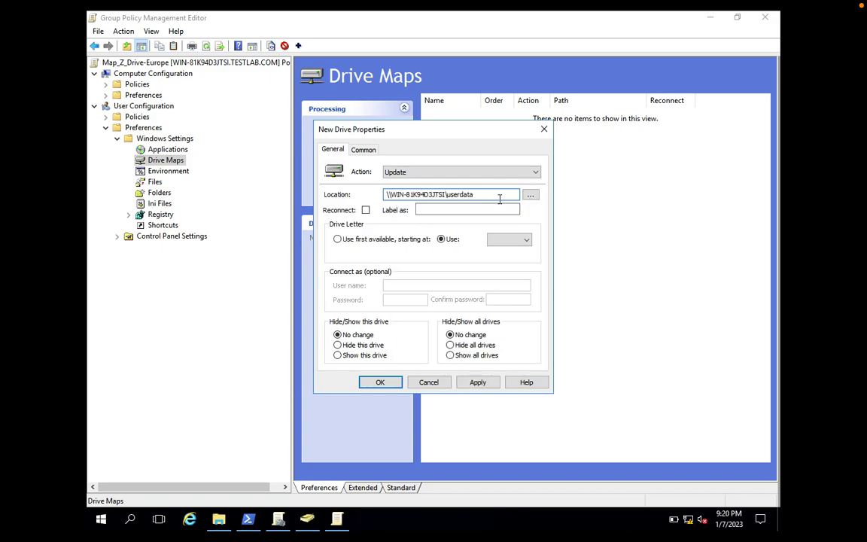
pyautogui.click(365, 210)
pyautogui.click(522, 242)
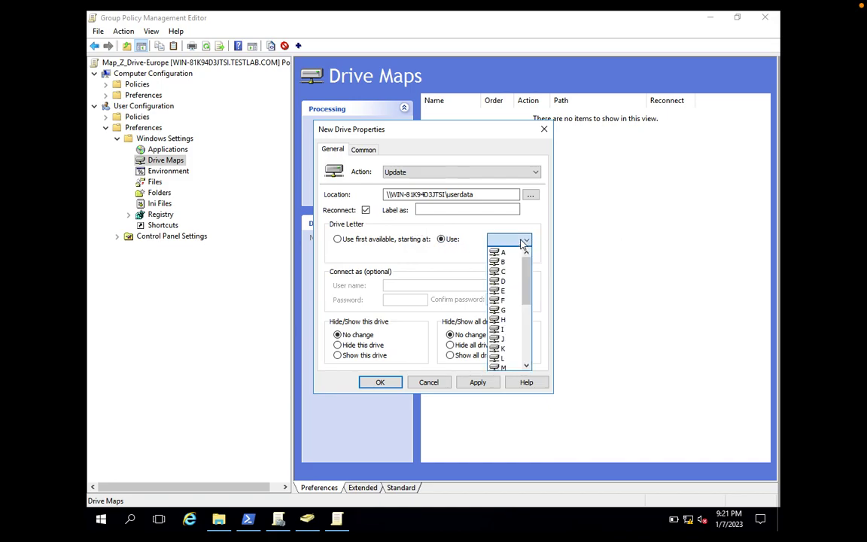
pyautogui.moveTo(532, 281); pyautogui.dragTo(532, 331)
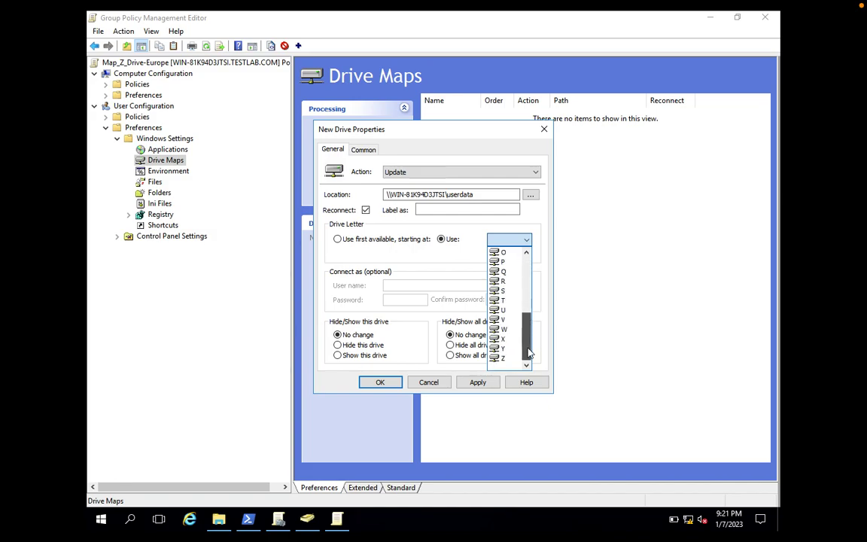
pyautogui.click(510, 364)
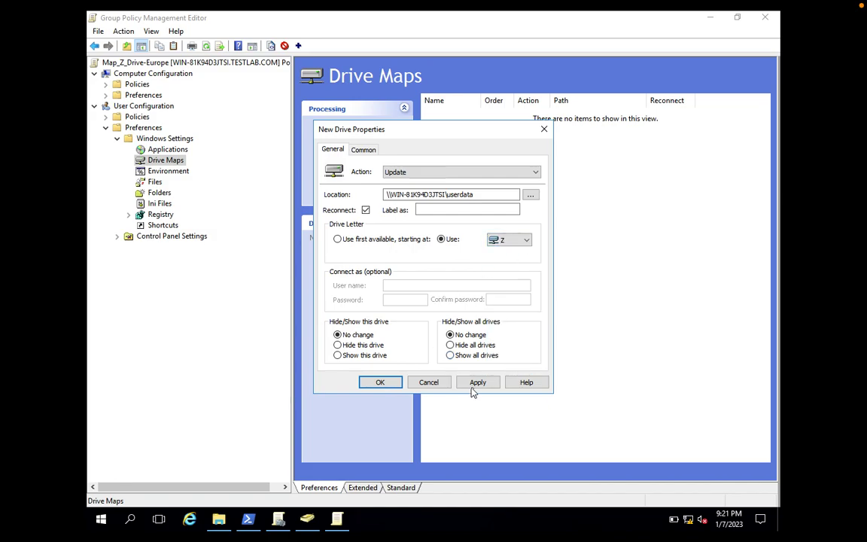
pyautogui.click(362, 151)
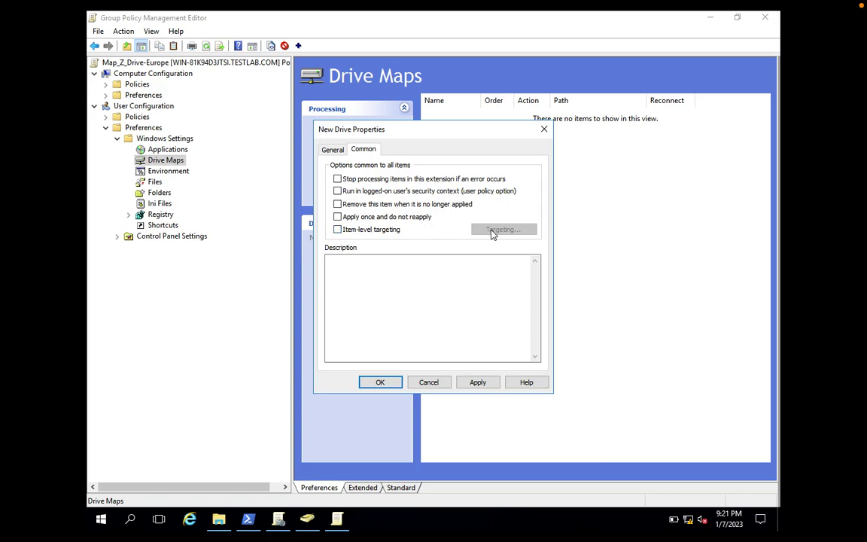
# - Enable item-level targeting and add a User targeting item resolved to the domain user's account
pyautogui.click(339, 232)
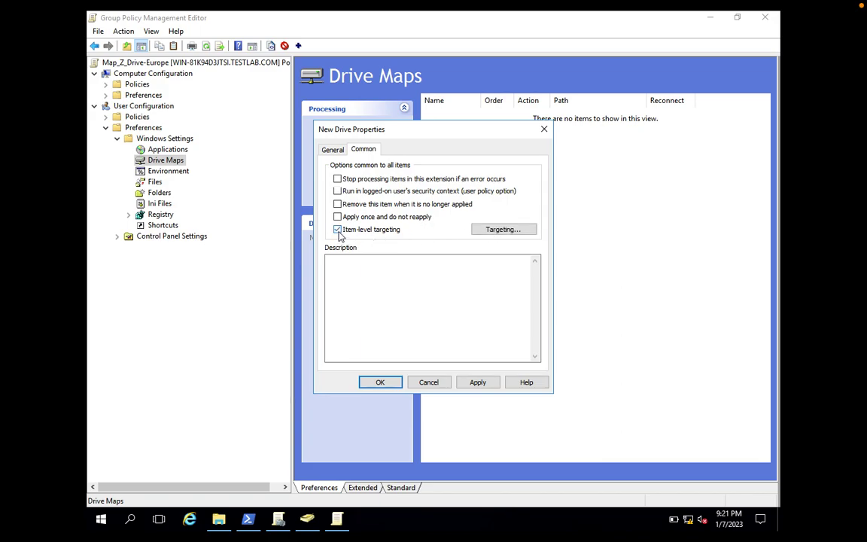
pyautogui.click(511, 230)
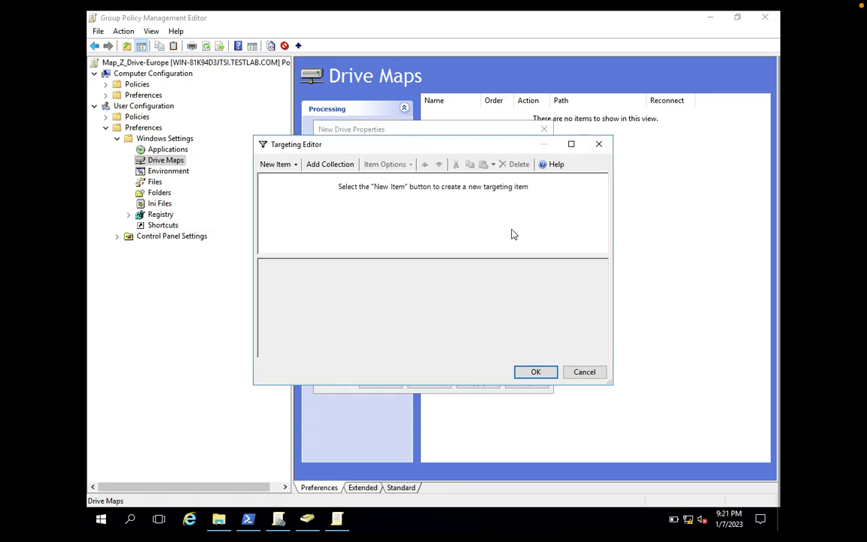
pyautogui.click(277, 165)
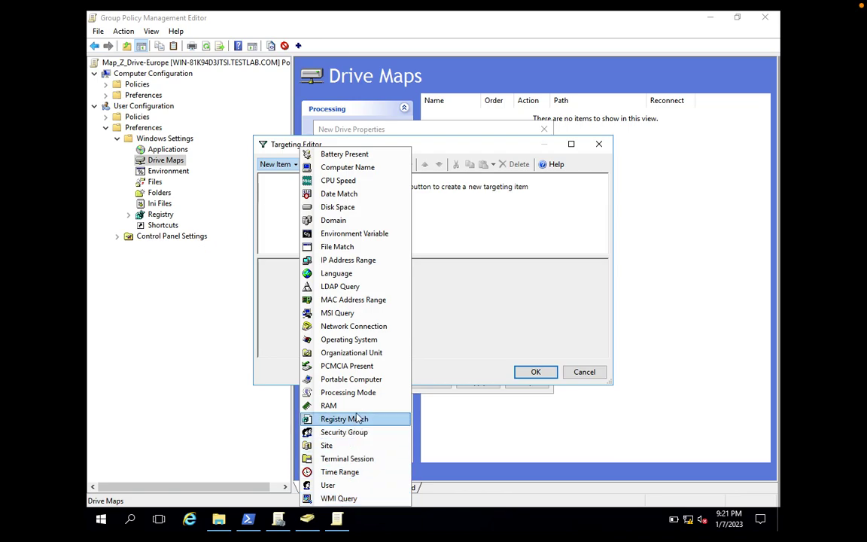
pyautogui.click(334, 487)
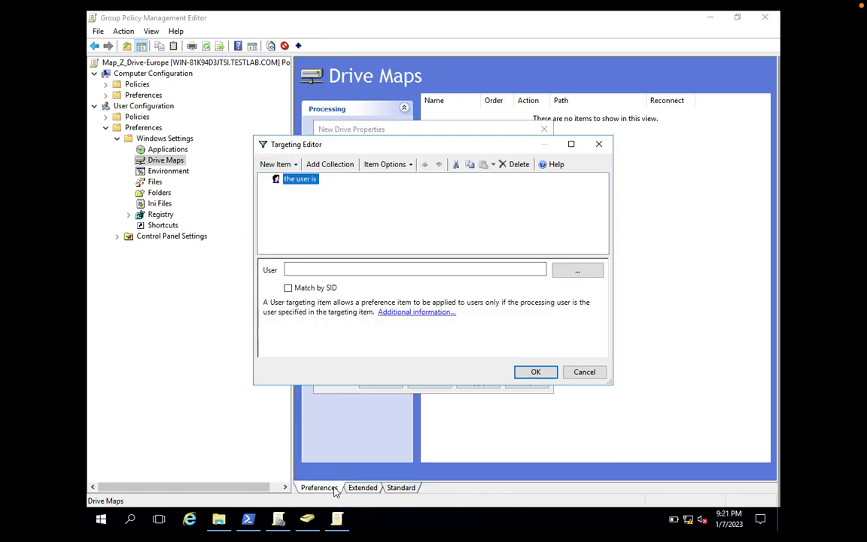
pyautogui.click(577, 270)
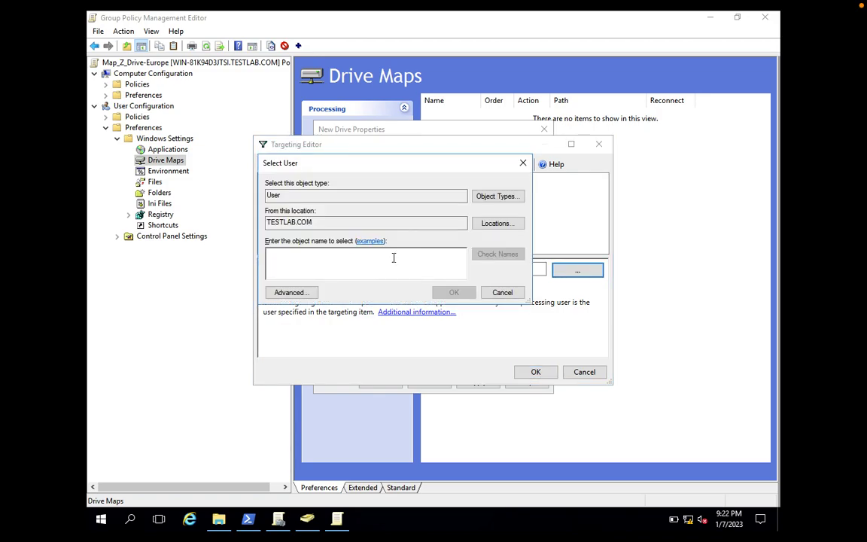
pyautogui.write('p')
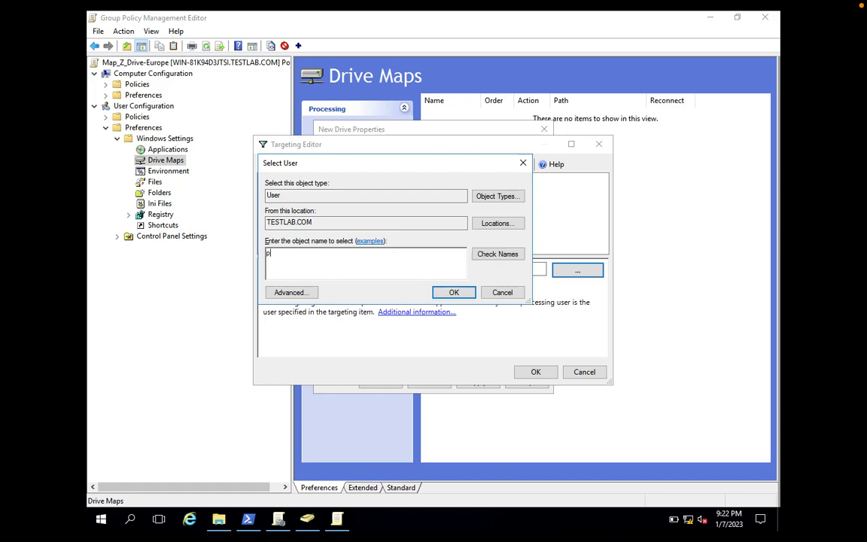
pyautogui.write('aul')
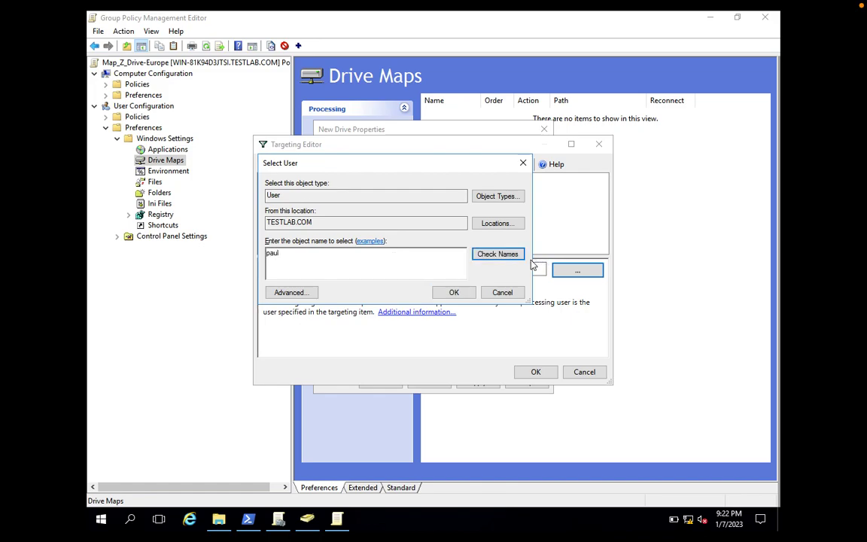
pyautogui.click(518, 258)
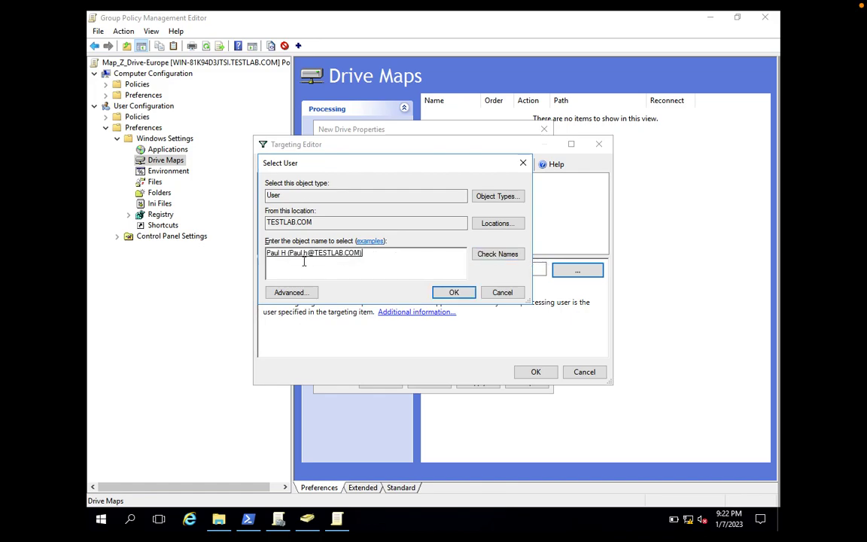
pyautogui.click(452, 292)
pyautogui.click(535, 371)
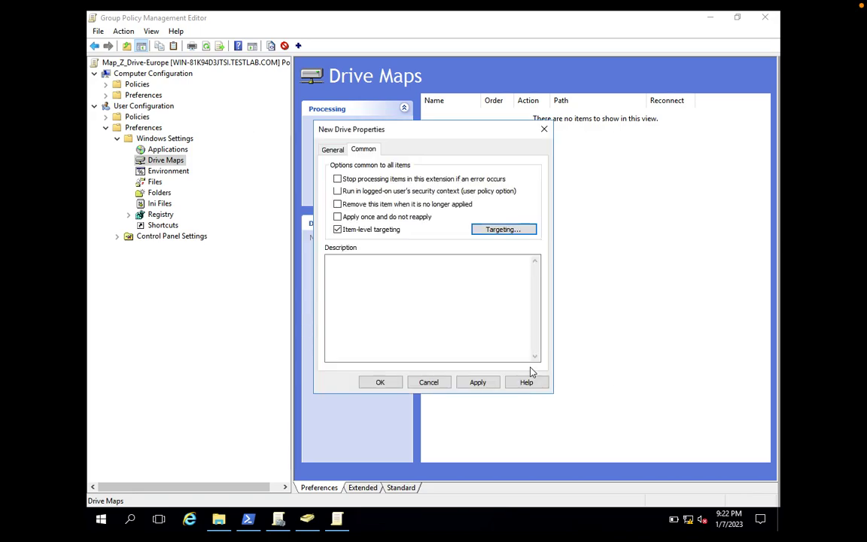
# - Apply and save the Z: drive map, then close Group Policy Management Editor
pyautogui.click(333, 149)
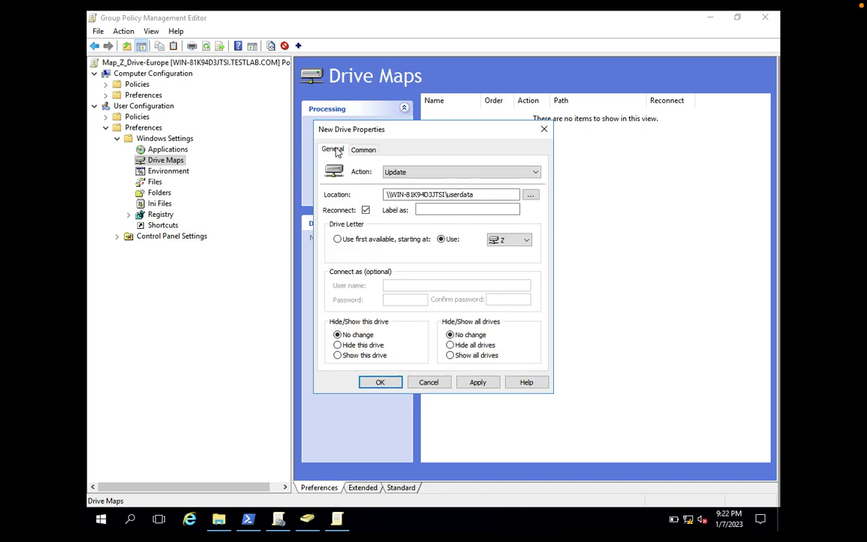
pyautogui.click(486, 382)
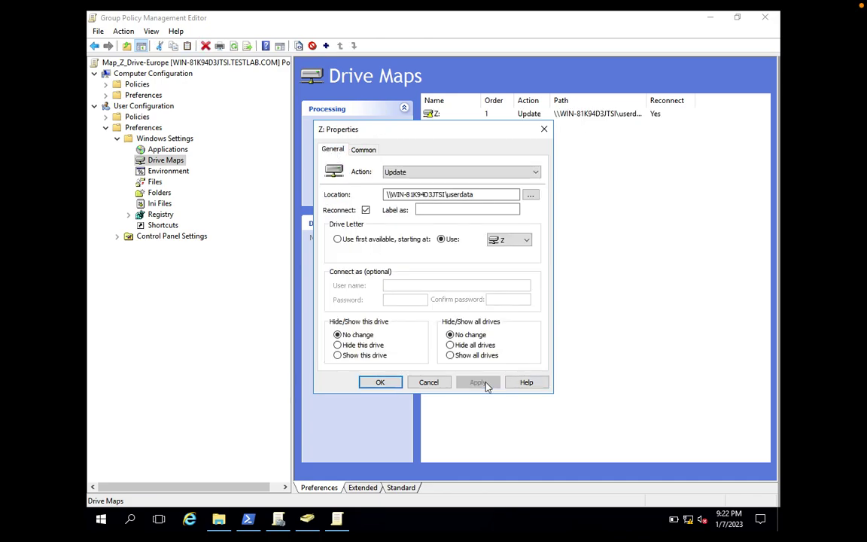
pyautogui.click(380, 382)
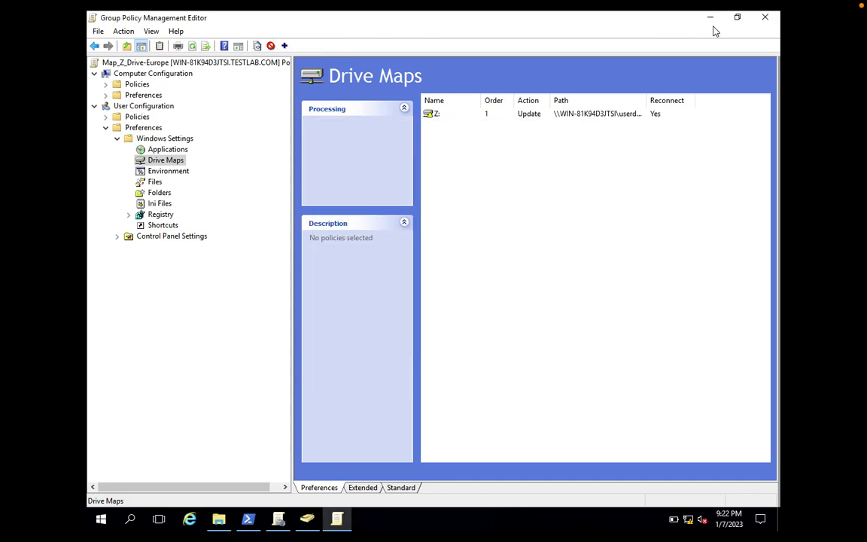
pyautogui.click(762, 18)
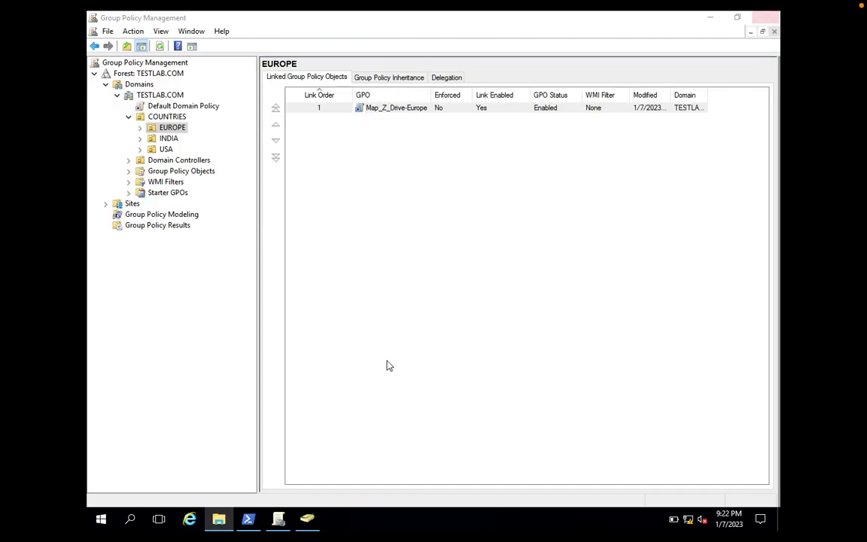
# - Check the Map_Z_Drive-Europe Settings report for the Z: drive map and user targeting, then close the console
pyautogui.click(361, 111)
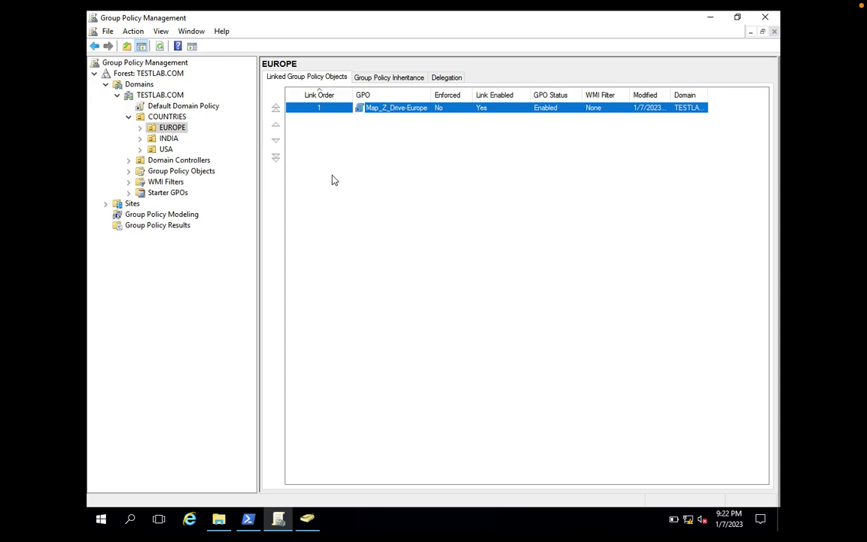
pyautogui.doubleClick(401, 109)
pyautogui.click(512, 292)
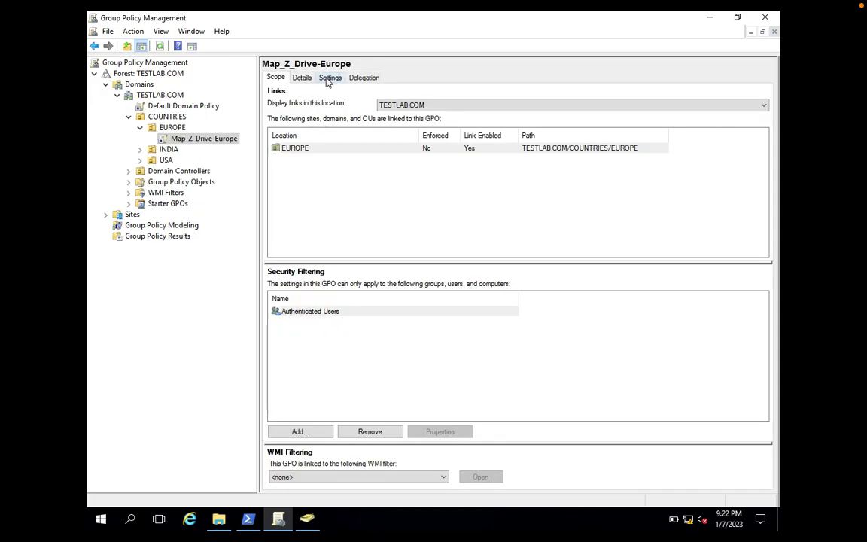
pyautogui.click(329, 78)
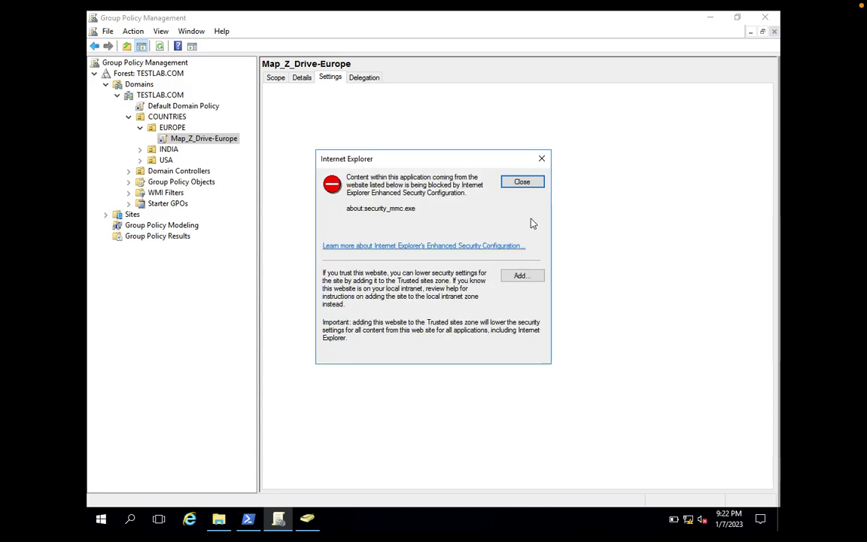
pyautogui.click(533, 183)
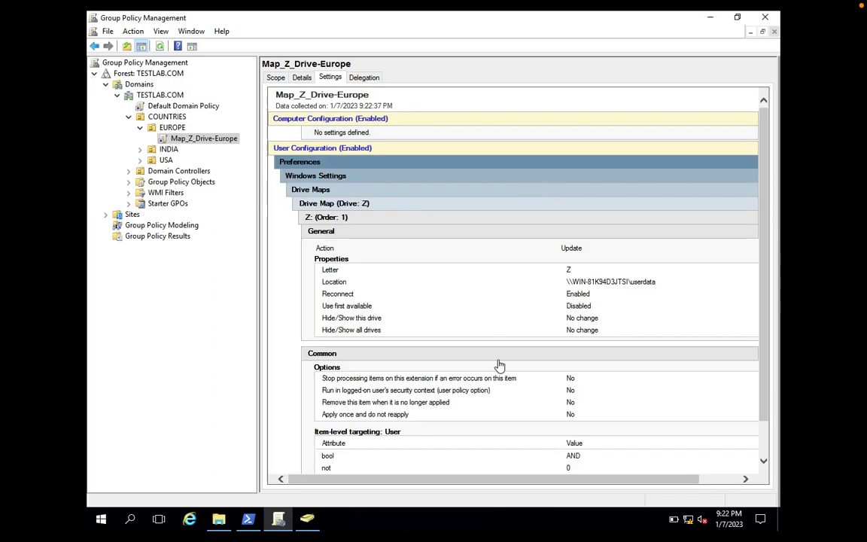
pyautogui.scroll(-1, 563, 359)
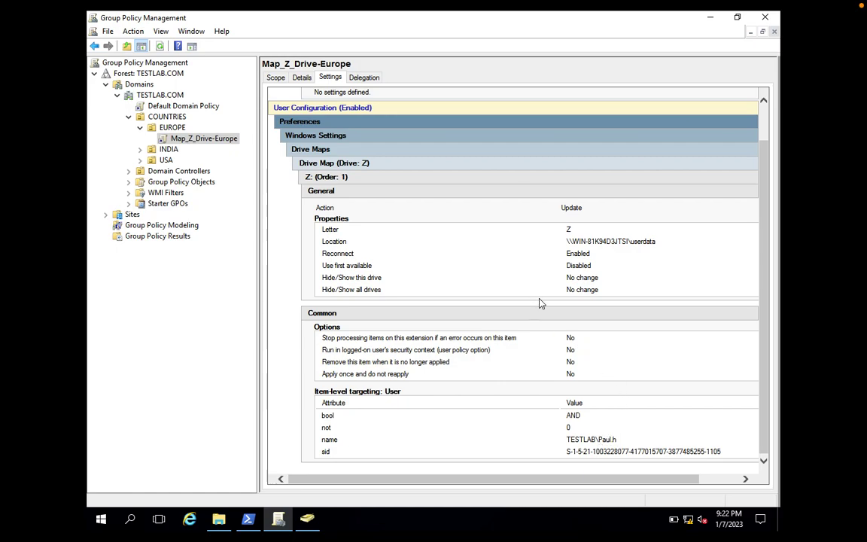
pyautogui.click(766, 19)
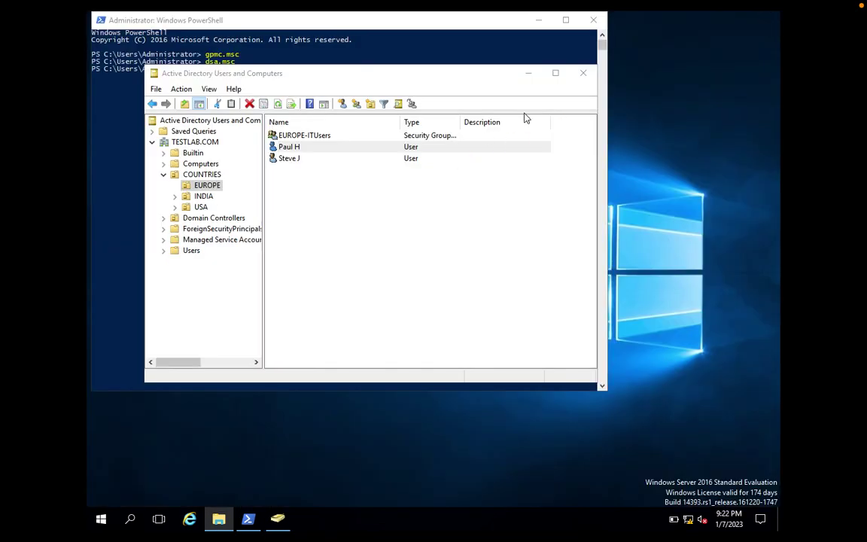
# - Close Active Directory Users and Computers and run gpupdate /force in a Command Prompt on the client
pyautogui.click(584, 75)
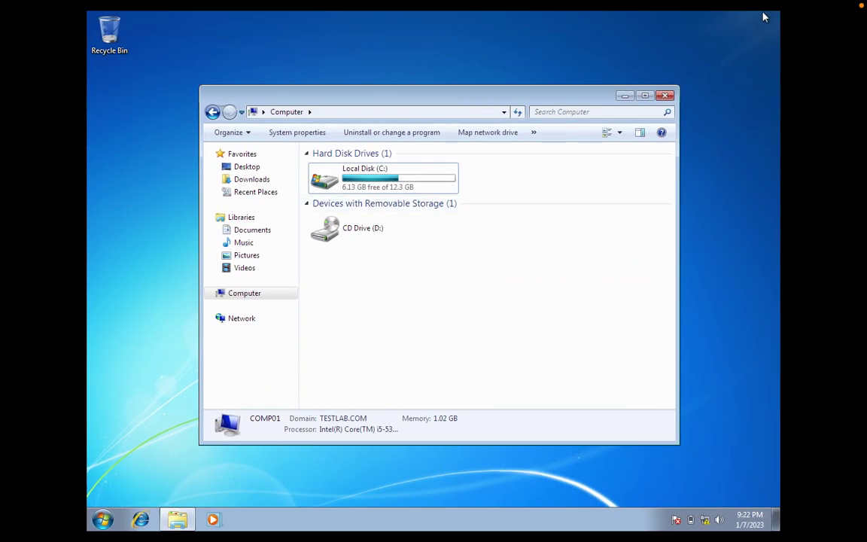
pyautogui.click(103, 519)
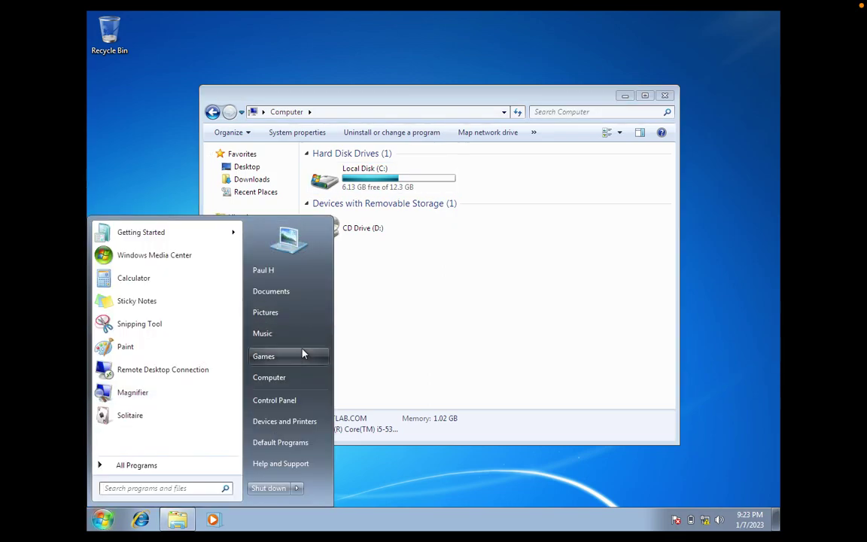
pyautogui.write('cmd')
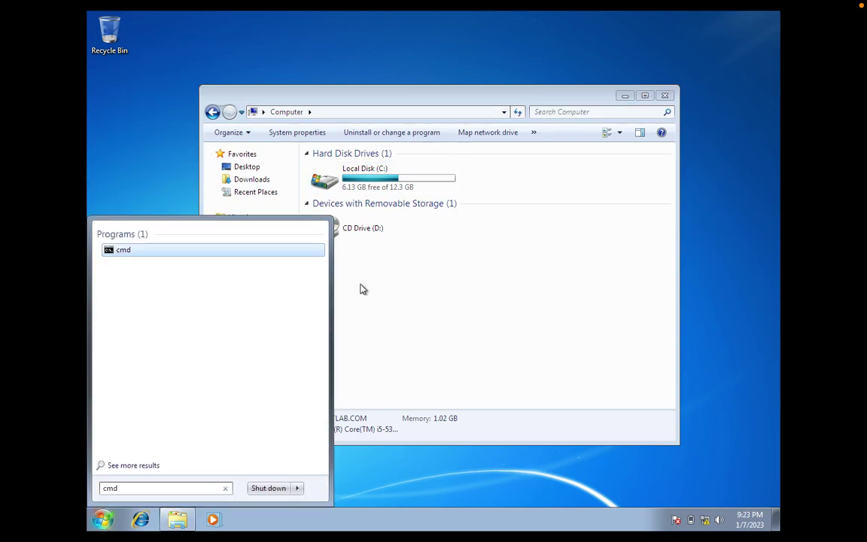
pyautogui.press('Return')
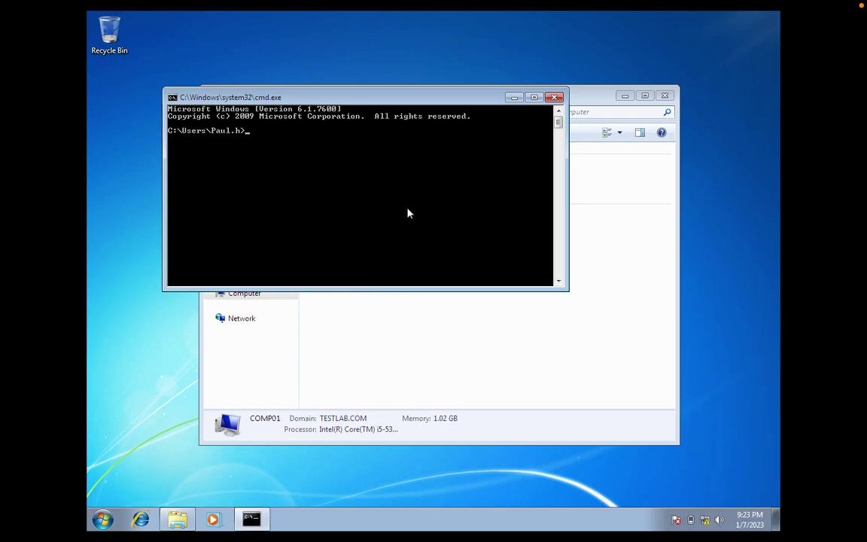
pyautogui.write('gpupdate /force')
pyautogui.press('Return')
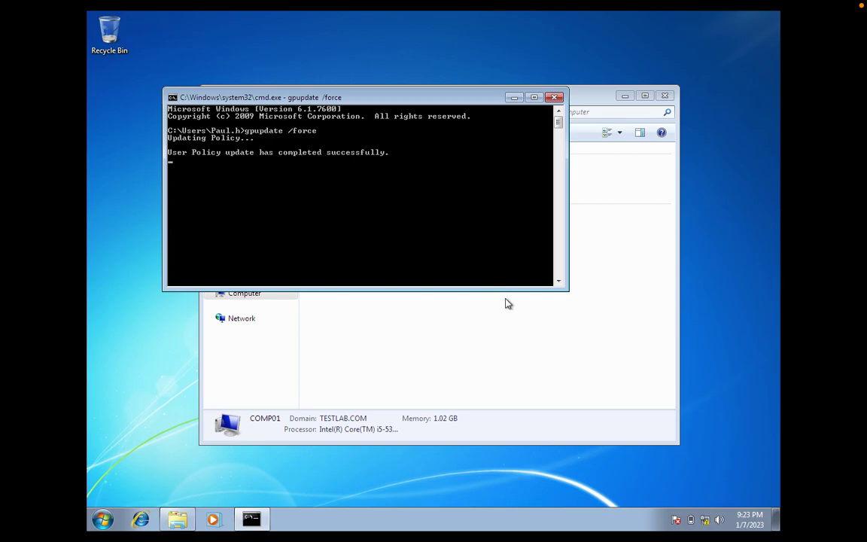
# - Move the Computer window aside to read the gpupdate output and accept logging off
pyautogui.click(525, 350)
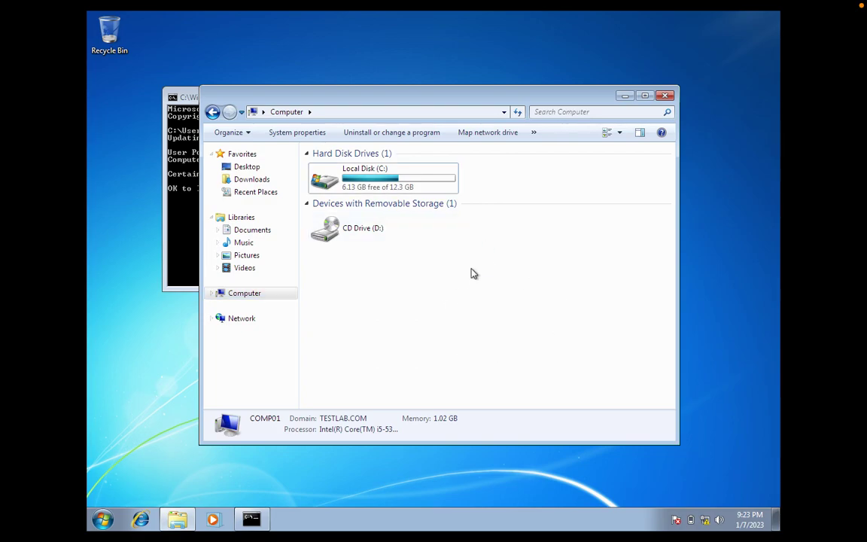
pyautogui.moveTo(466, 101); pyautogui.dragTo(642, 141)
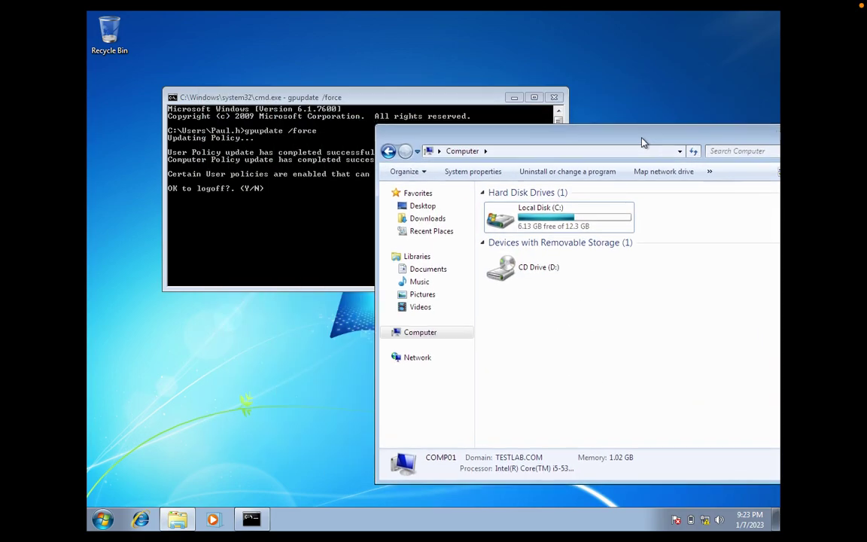
pyautogui.click(339, 249)
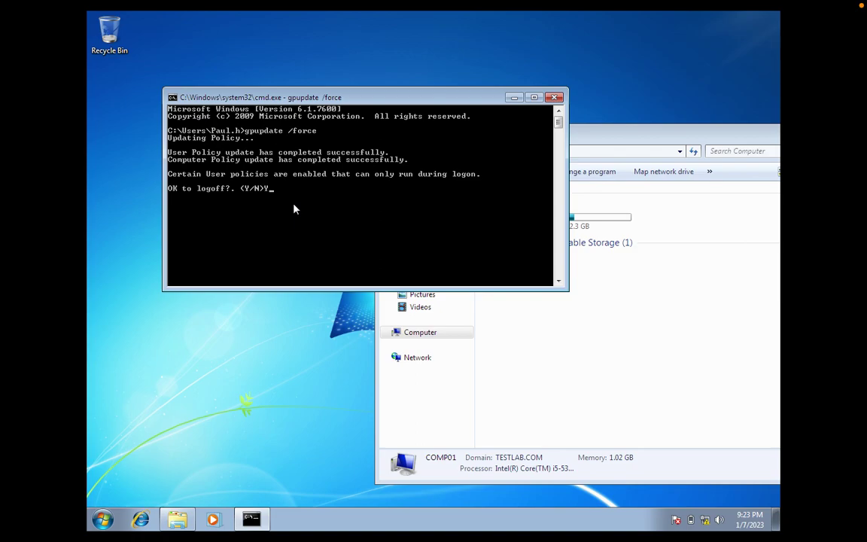
pyautogui.press('Return')
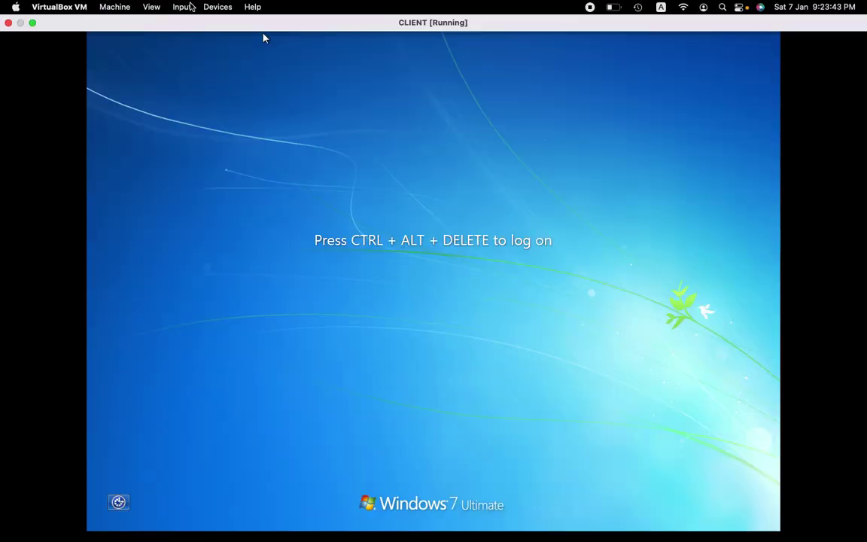
# - Send Ctrl-Alt-Del to the VM and log the domain user on with their password
pyautogui.click(188, 7)
pyautogui.moveTo(199, 24)
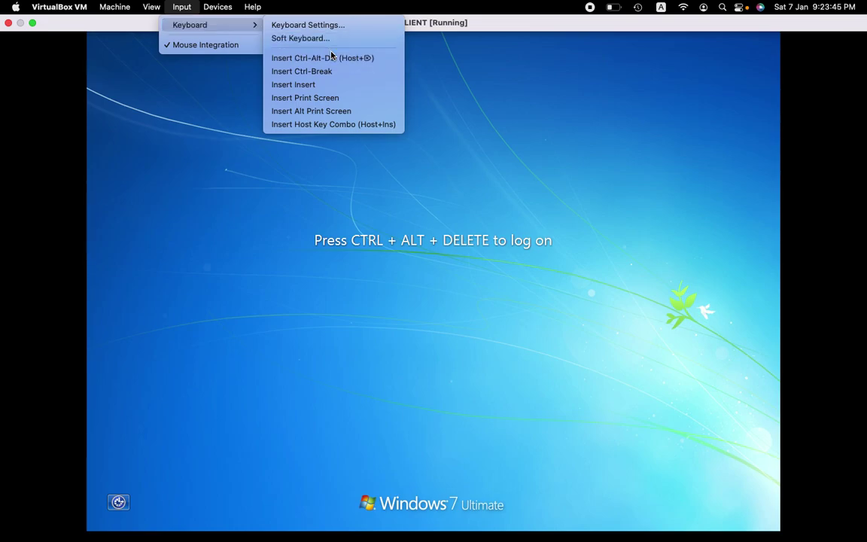
pyautogui.click(331, 57)
pyautogui.write('Pw0rd123')
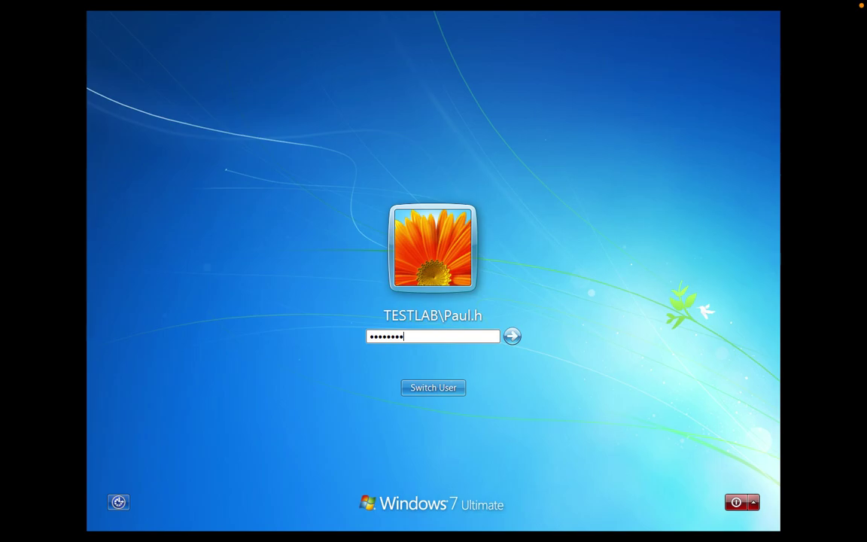
pyautogui.press('Return')
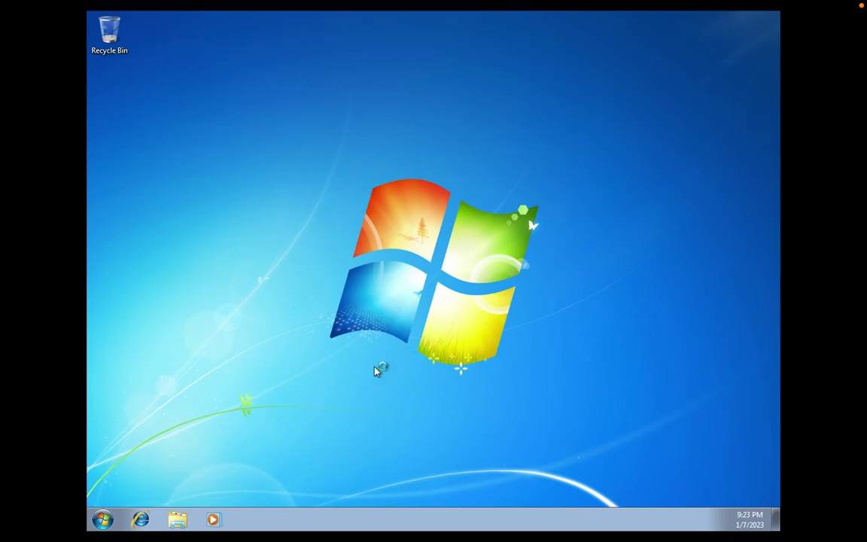
# - Show the client's Computer view maximized and select the userdata drive mapped as Z:
pyautogui.click(180, 520)
pyautogui.click(354, 337)
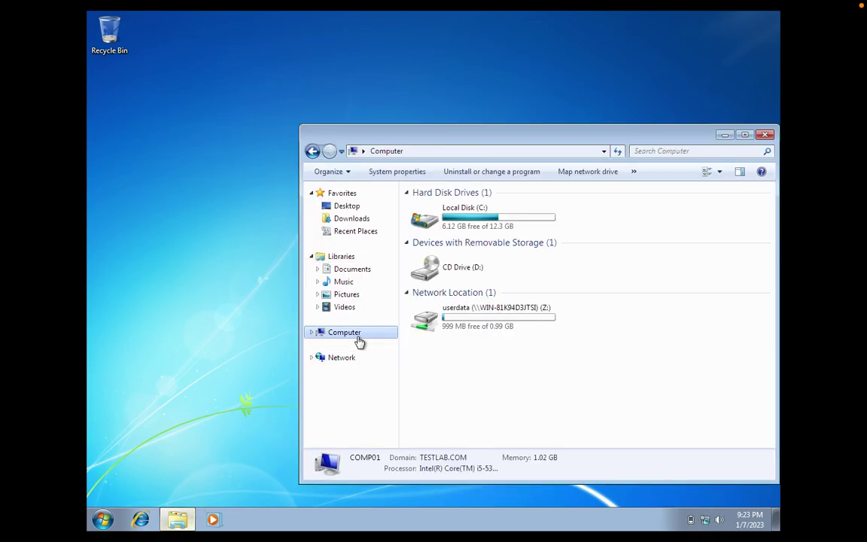
pyautogui.click(745, 134)
pyautogui.click(304, 198)
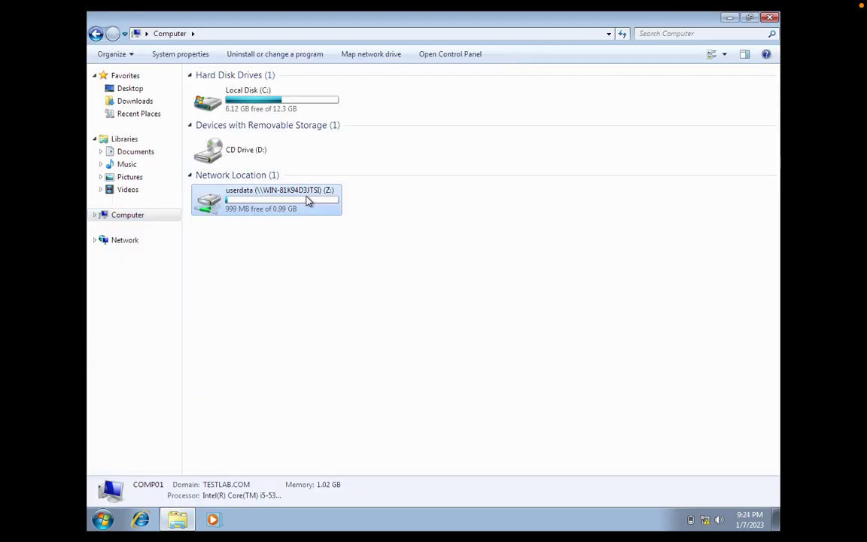
pyautogui.click(314, 332)
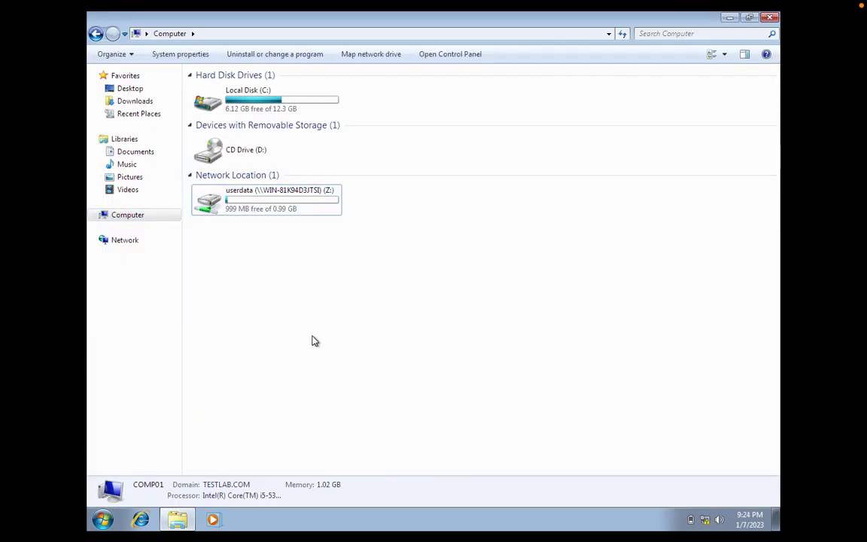
pyautogui.click(309, 213)
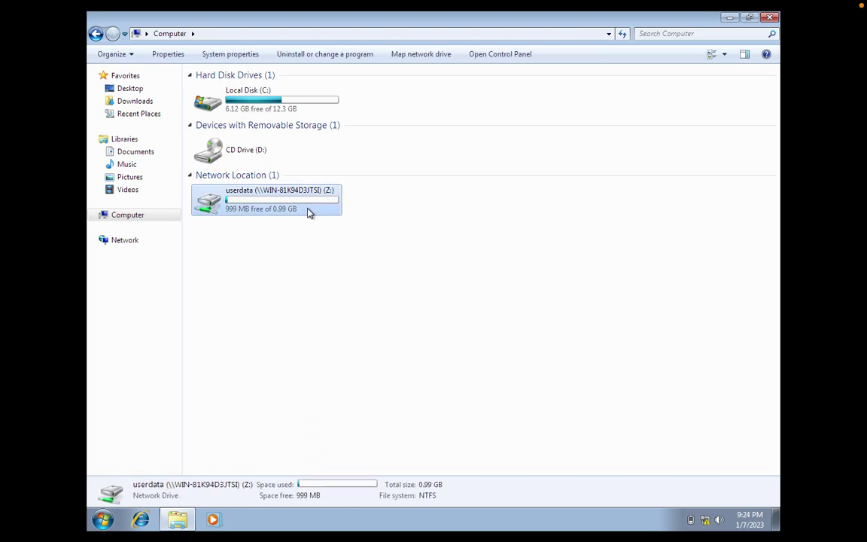
pyautogui.click(113, 519)
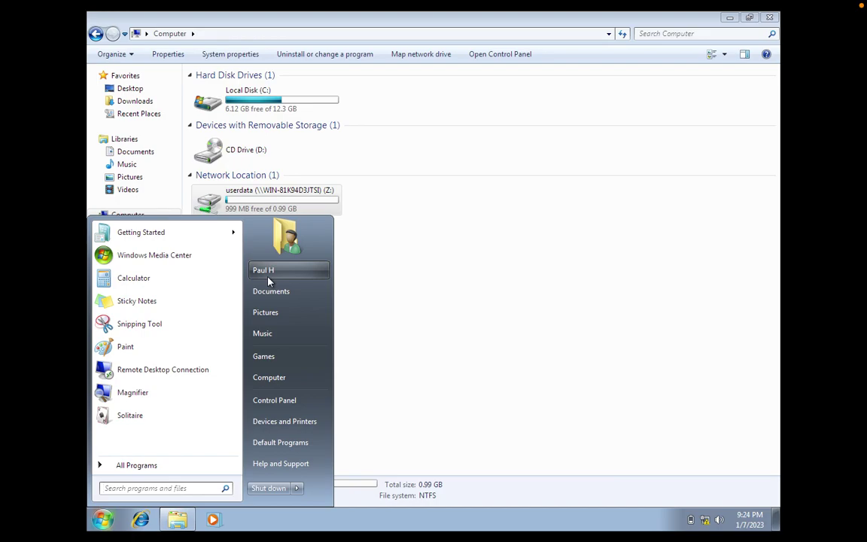
pyautogui.click(447, 252)
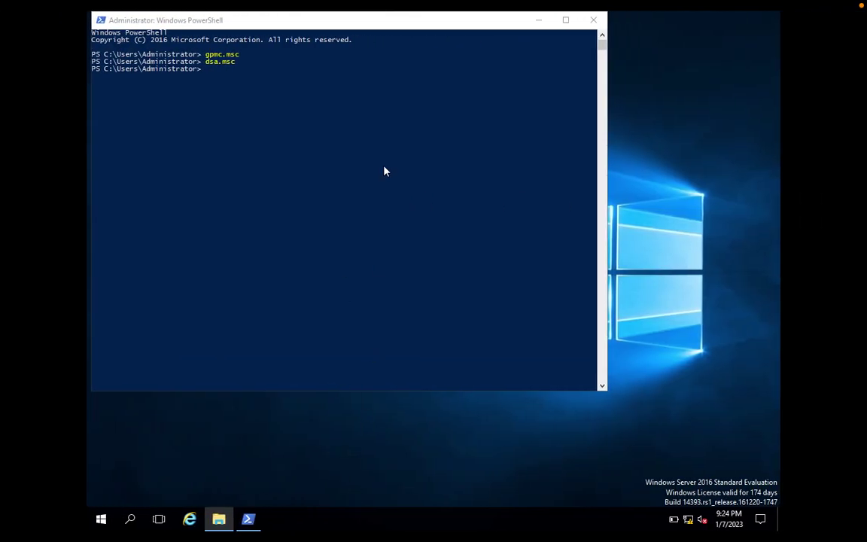
# - Relaunch Group Policy Management from the server's PowerShell session
pyautogui.click(384, 172)
pyautogui.press('Up')
pyautogui.press('Up')
pyautogui.press('Return')
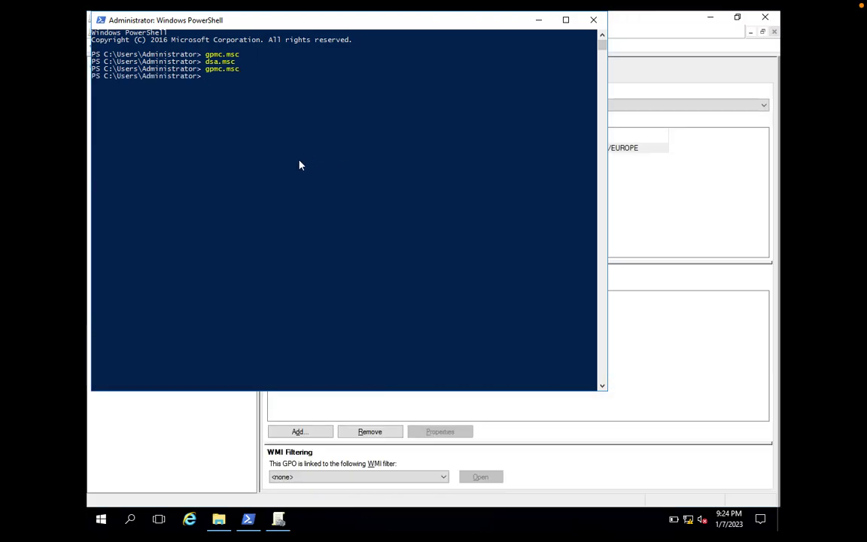
pyautogui.click(710, 186)
# - Edit Map_Z_Drive-Europe and go to User Configuration > Preferences > Windows Settings > Drive Maps
pyautogui.click(392, 149)
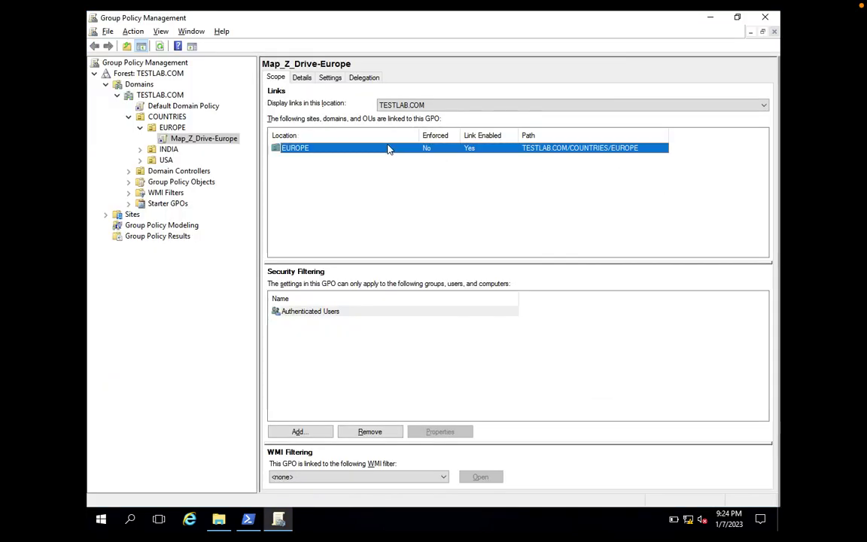
pyautogui.click(211, 143)
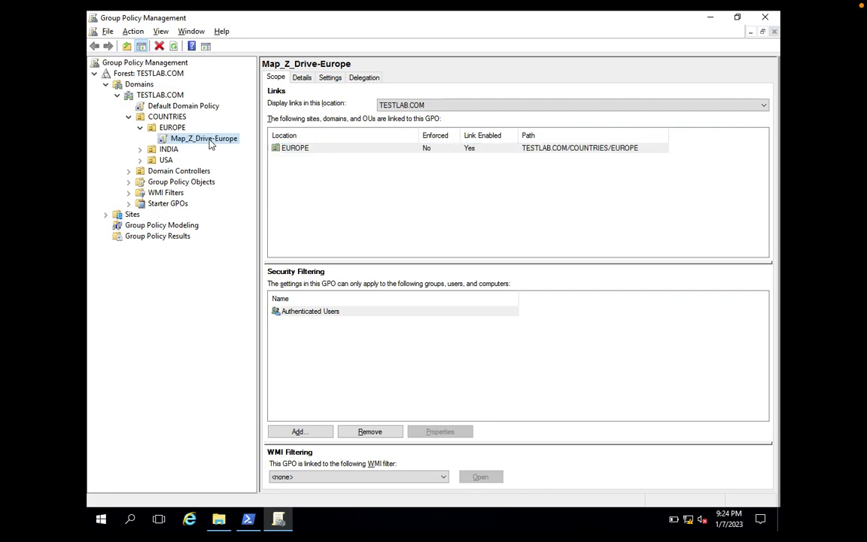
pyautogui.rightClick(211, 143)
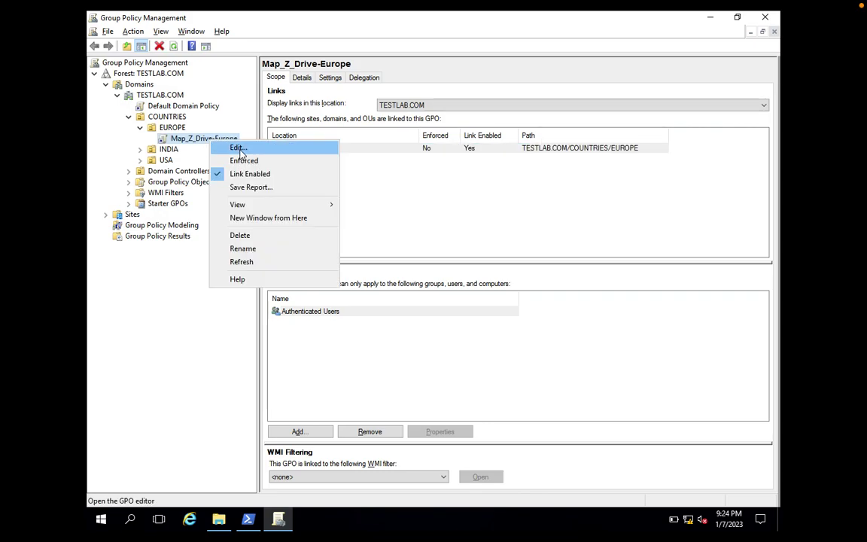
pyautogui.click(238, 148)
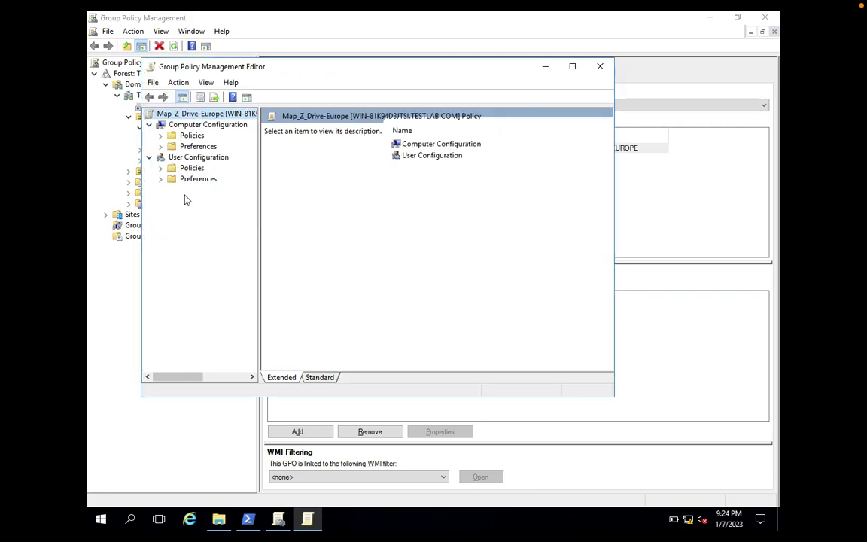
pyautogui.click(162, 179)
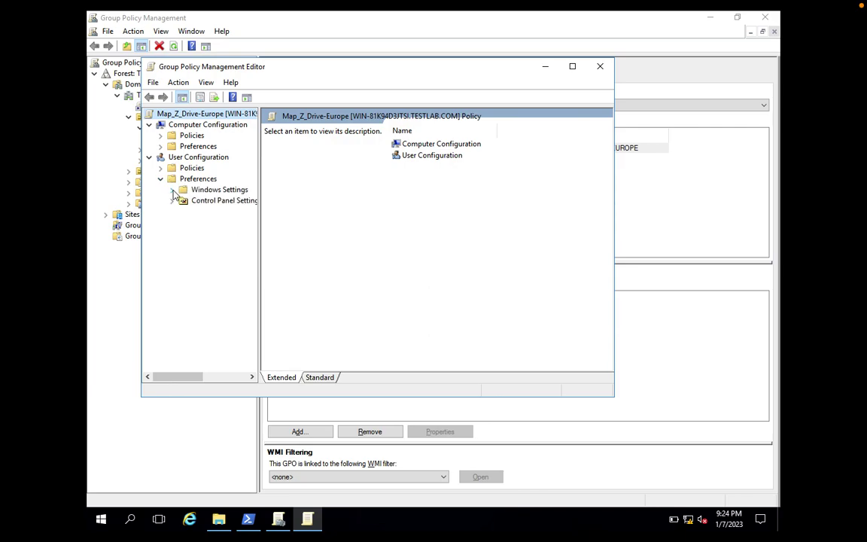
pyautogui.click(171, 190)
pyautogui.click(219, 213)
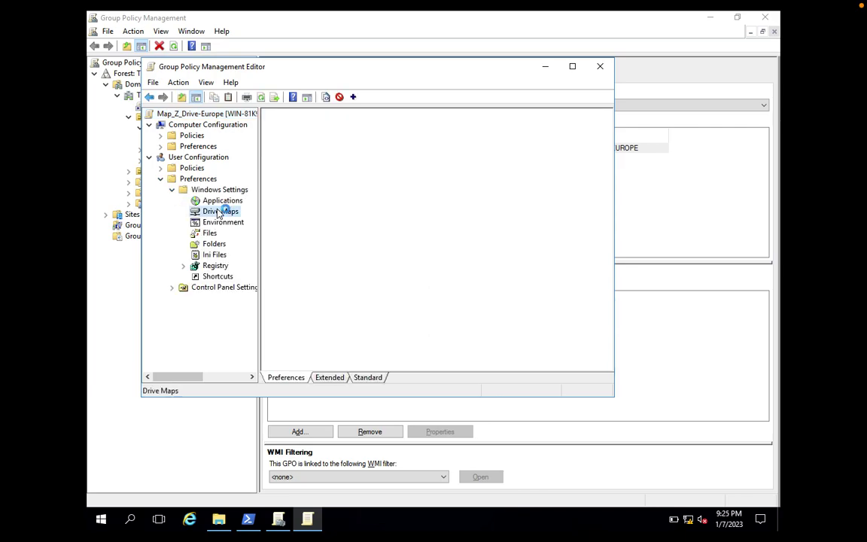
# - Start a new mapped drive under Drive Maps to view its properties dialog
pyautogui.rightClick(218, 214)
pyautogui.moveTo(248, 215)
pyautogui.click(322, 219)
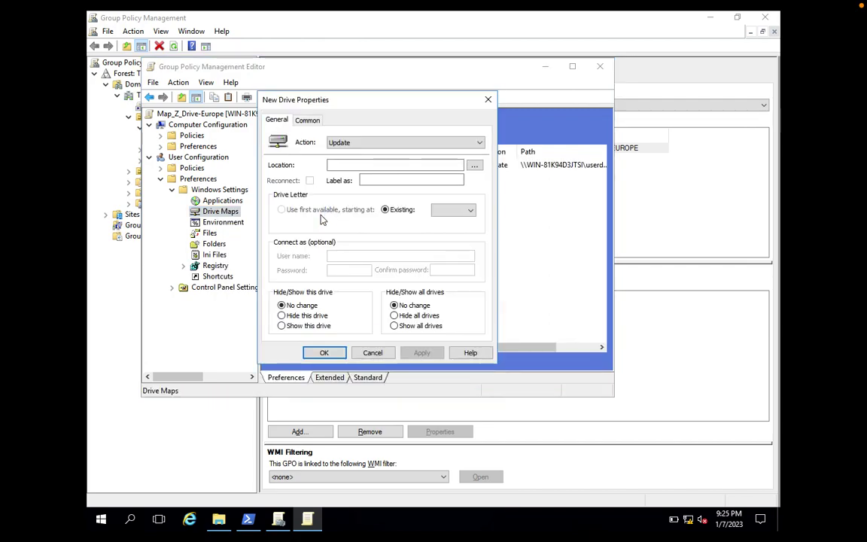